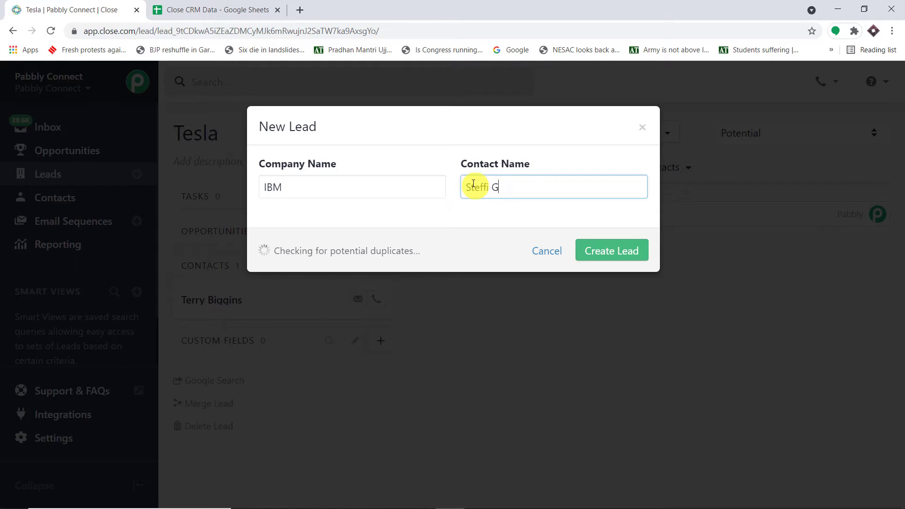
Step: Finish the contact's name, create the IBM lead, and bring up the Close CRM Data spreadsheet
{"action": "type", "text": "ff"}
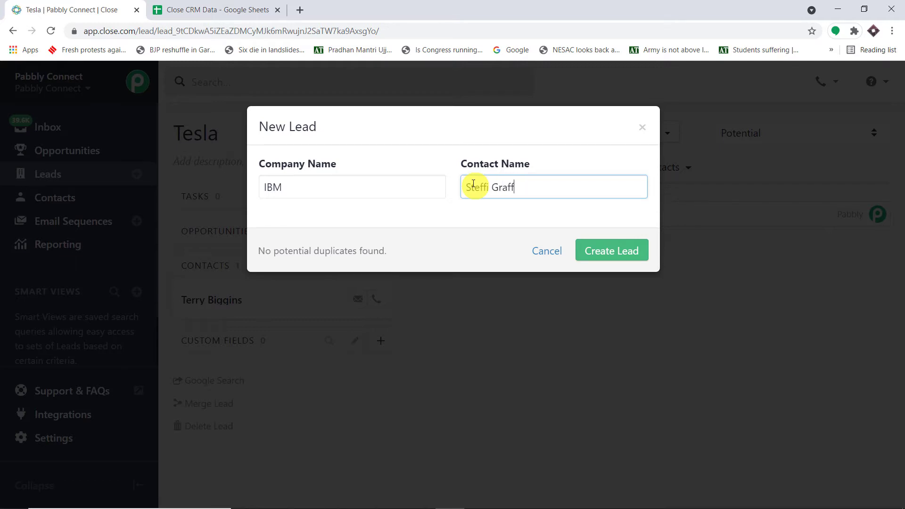
{"action": "left_click", "coordinate": [622, 249]}
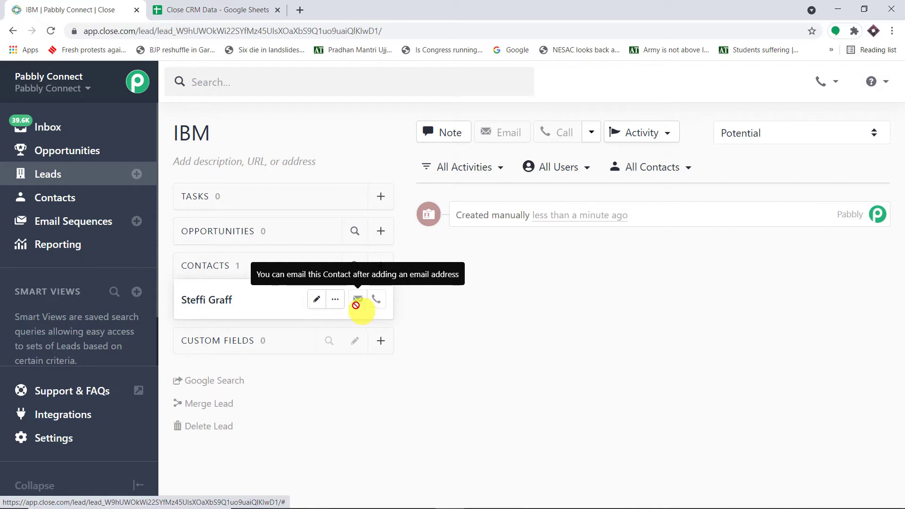
{"action": "left_click", "coordinate": [217, 7]}
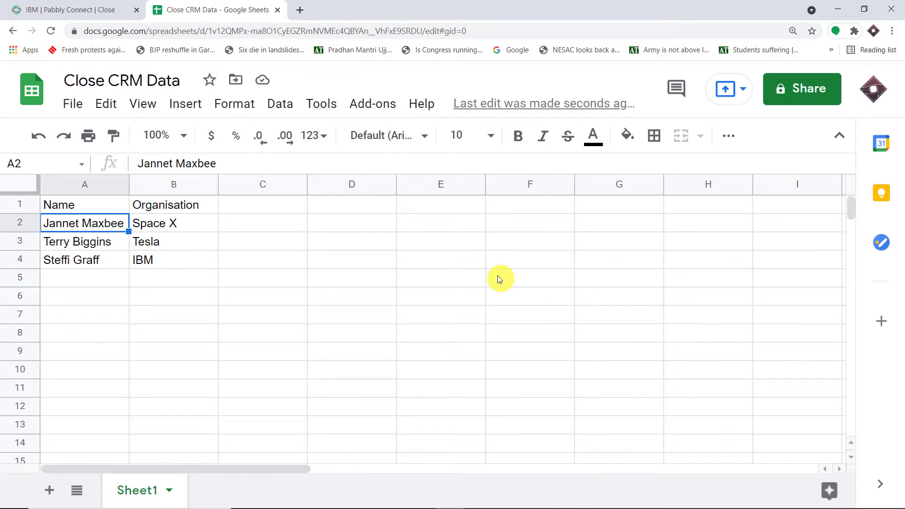
Step: In a new tab, go to pabbly.com, sign in, and launch Pabbly Connect via Access Now
{"action": "left_click", "coordinate": [299, 11]}
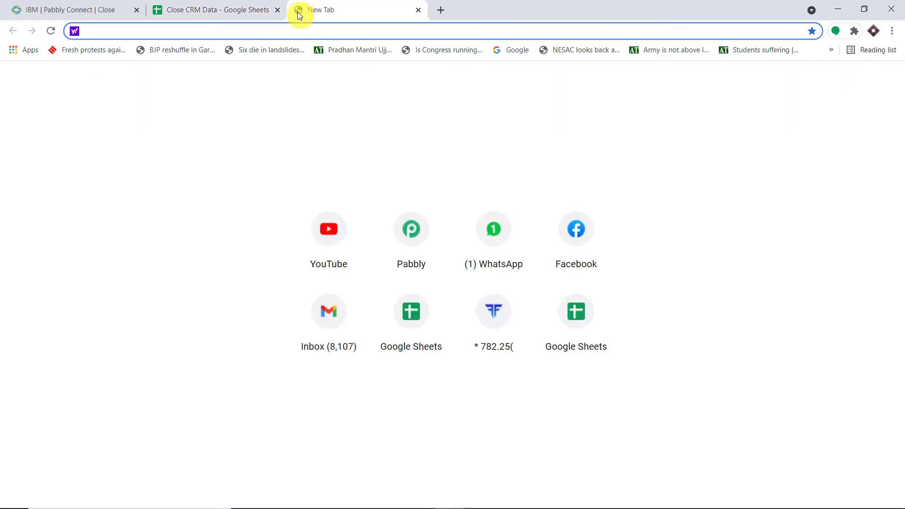
{"action": "type", "text": "pabbly.com"}
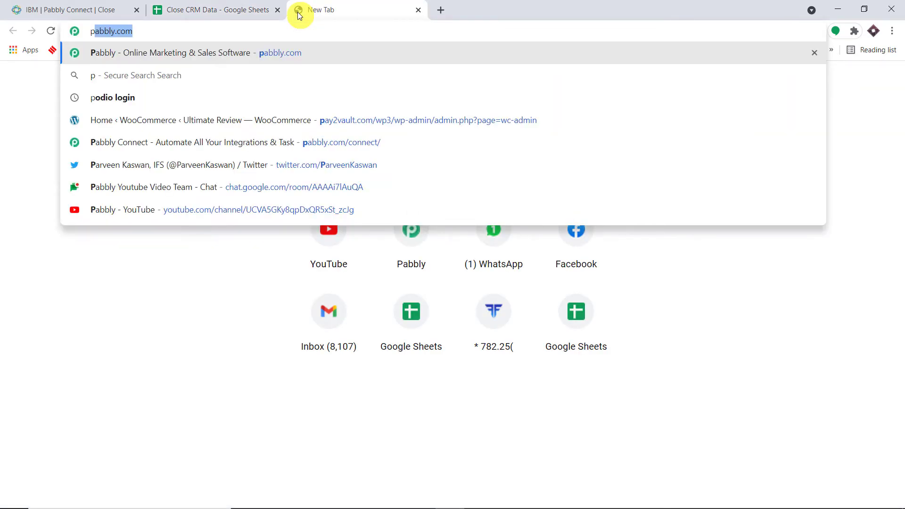
{"action": "key", "text": "Return"}
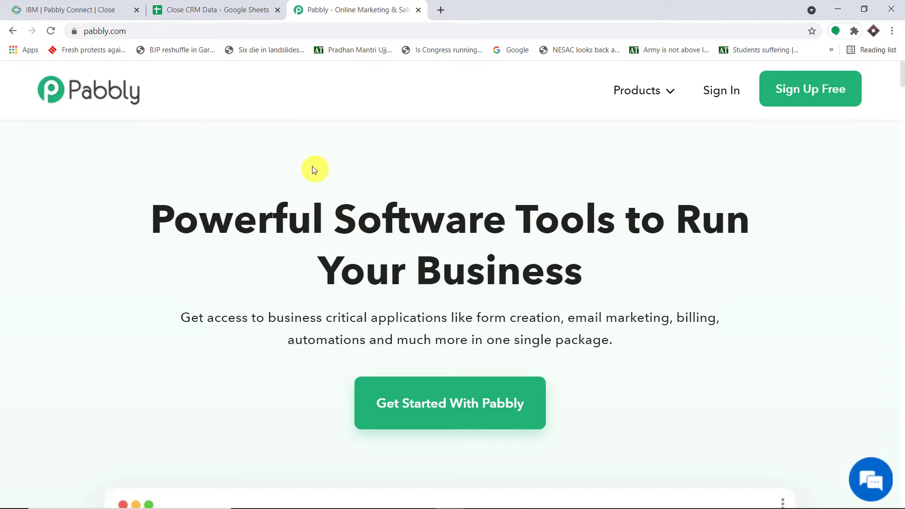
{"action": "left_click", "coordinate": [791, 98]}
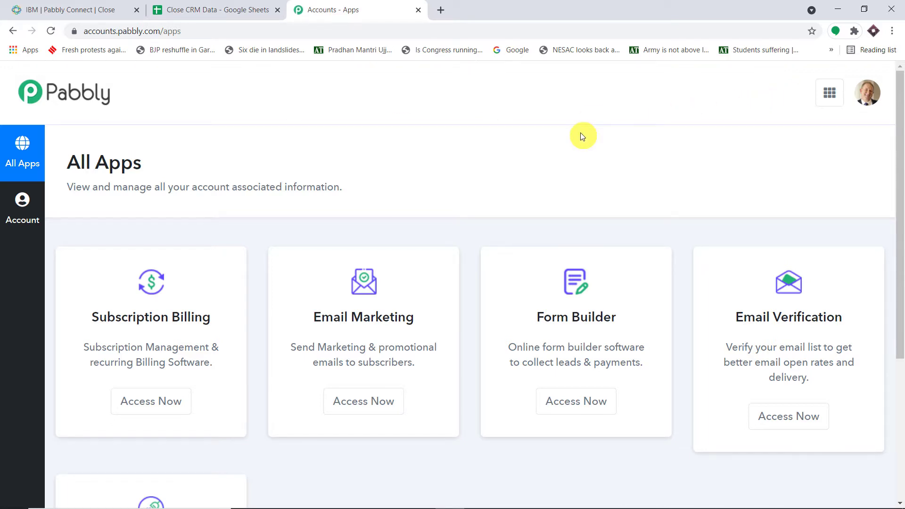
{"action": "scroll", "coordinate": [581, 137], "scroll_direction": "down", "scroll_amount": 5}
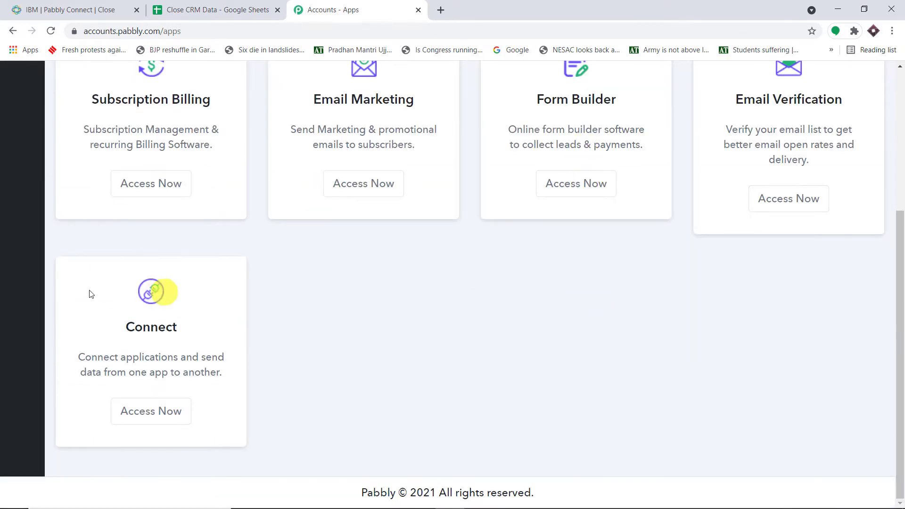
{"action": "left_click", "coordinate": [164, 414]}
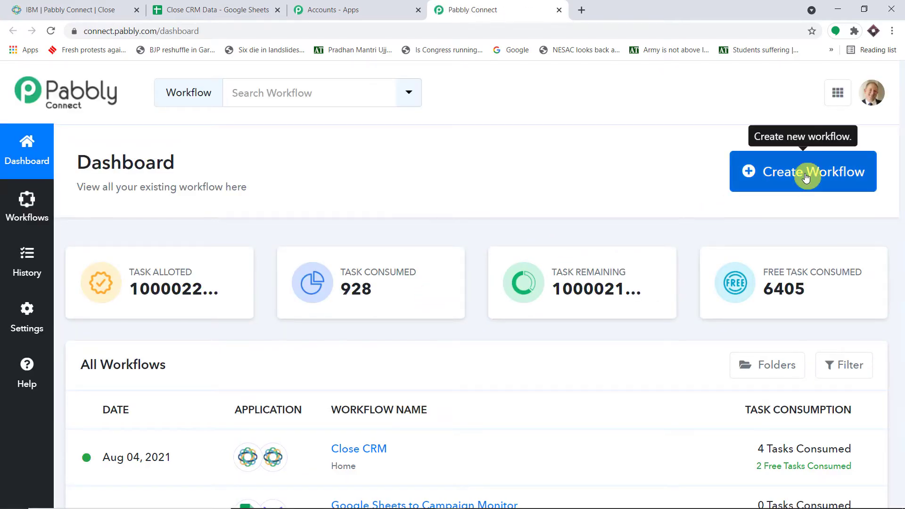
Step: Start a new workflow and create it with the name 'Close CRM to Google Sheets'
{"action": "left_click", "coordinate": [806, 177]}
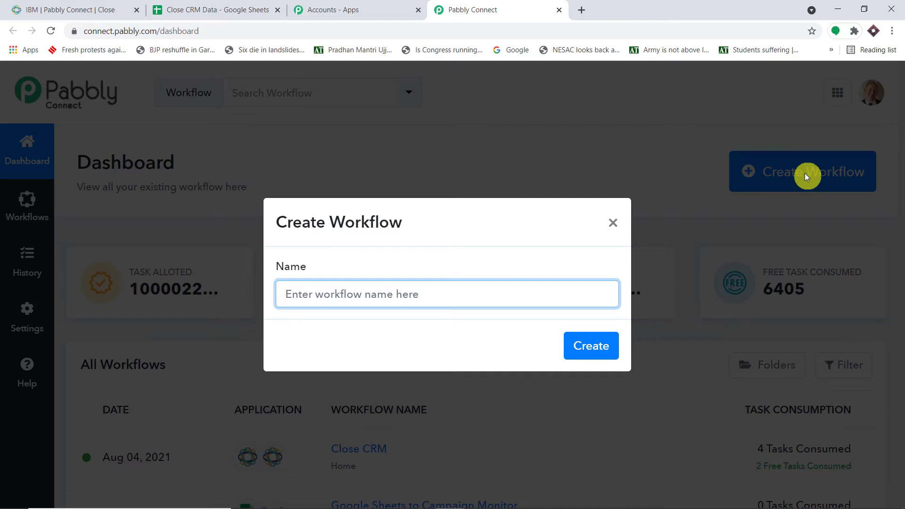
{"action": "type", "text": "Clo"}
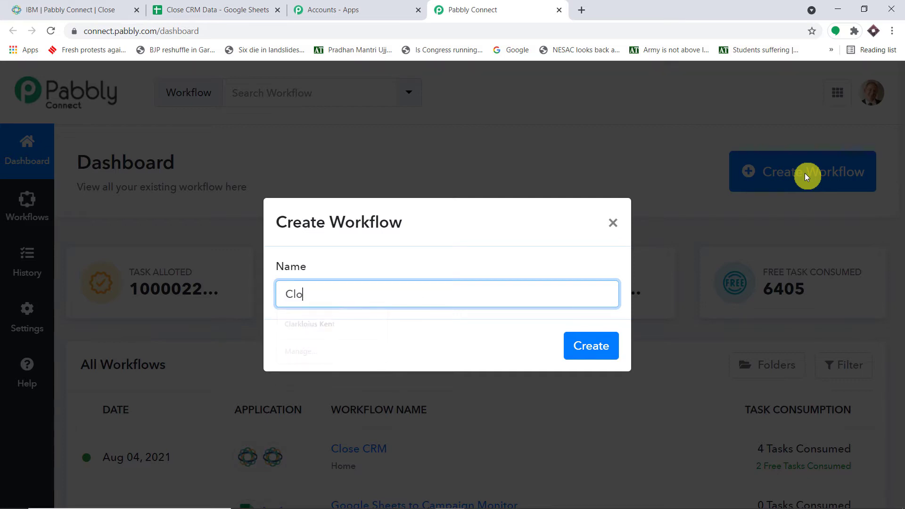
{"action": "type", "text": "se CRM to "}
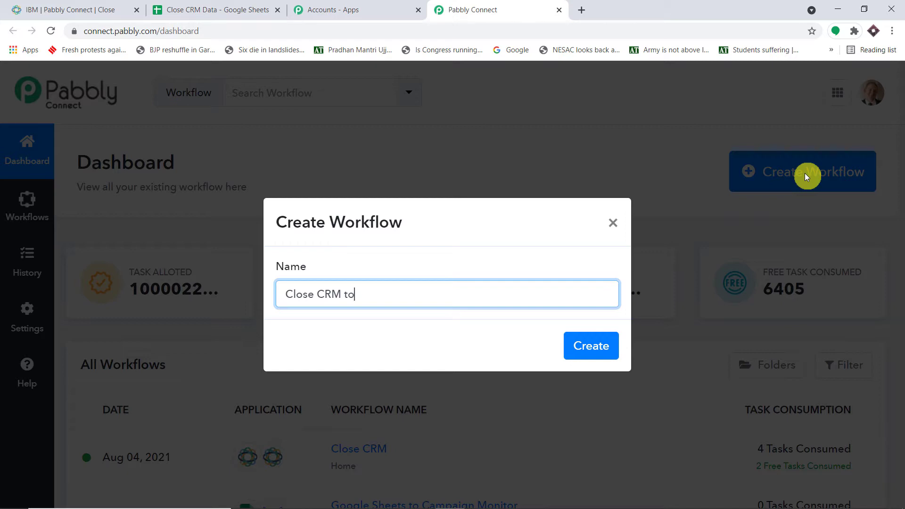
{"action": "type", "text": "Google Sheets"}
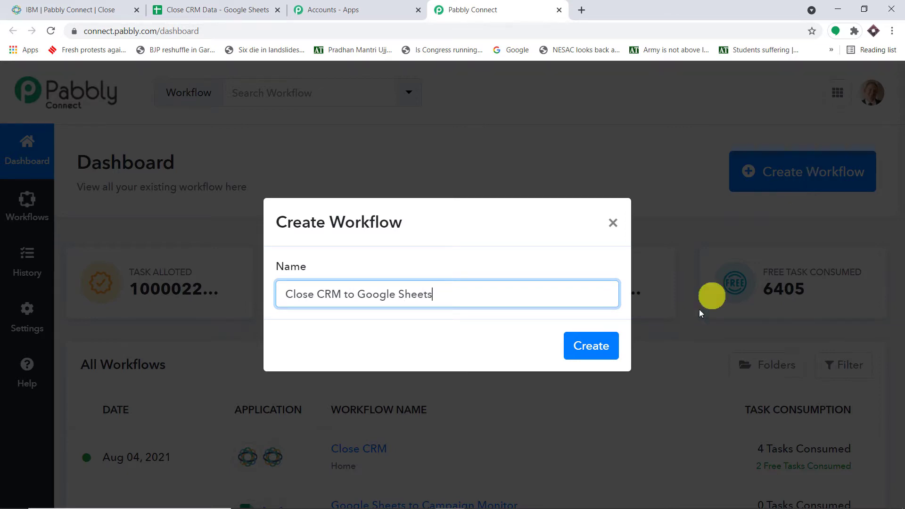
{"action": "left_click", "coordinate": [590, 346]}
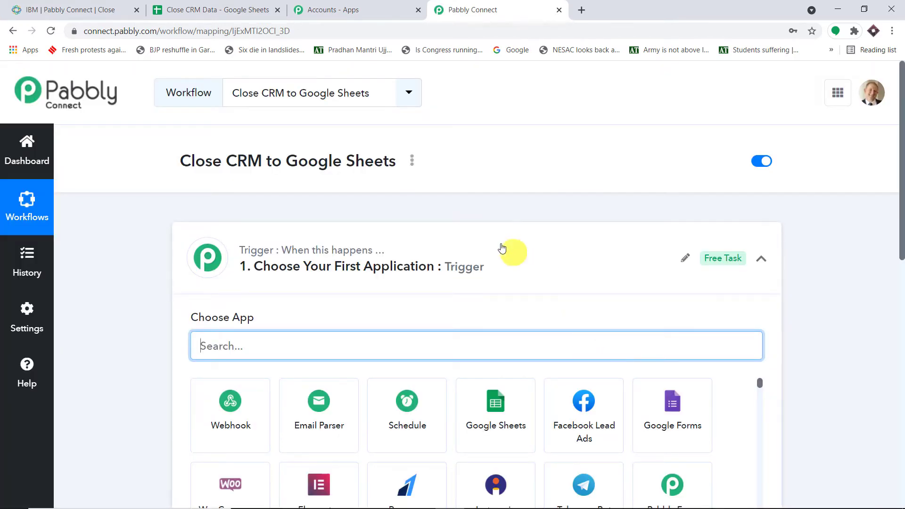
Step: Search 'close' in the trigger step and choose Close as the trigger app
{"action": "left_click", "coordinate": [500, 244]}
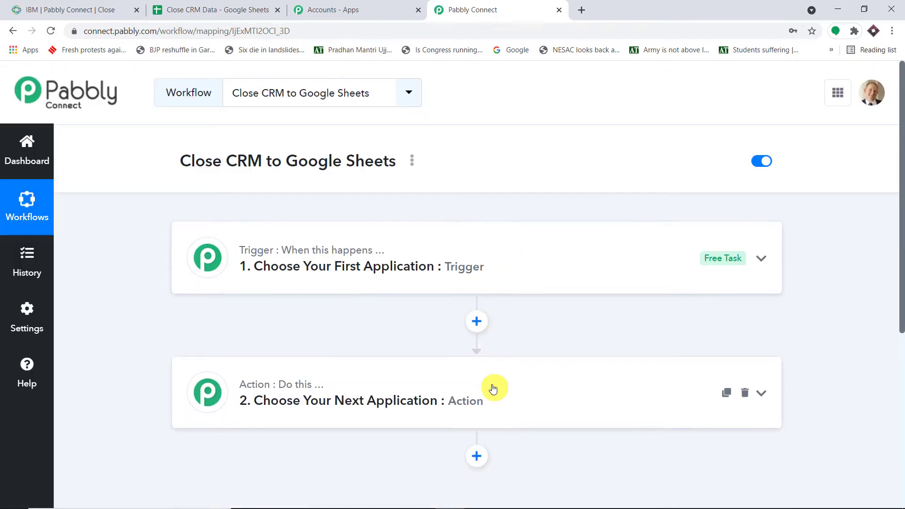
{"action": "left_click", "coordinate": [492, 265]}
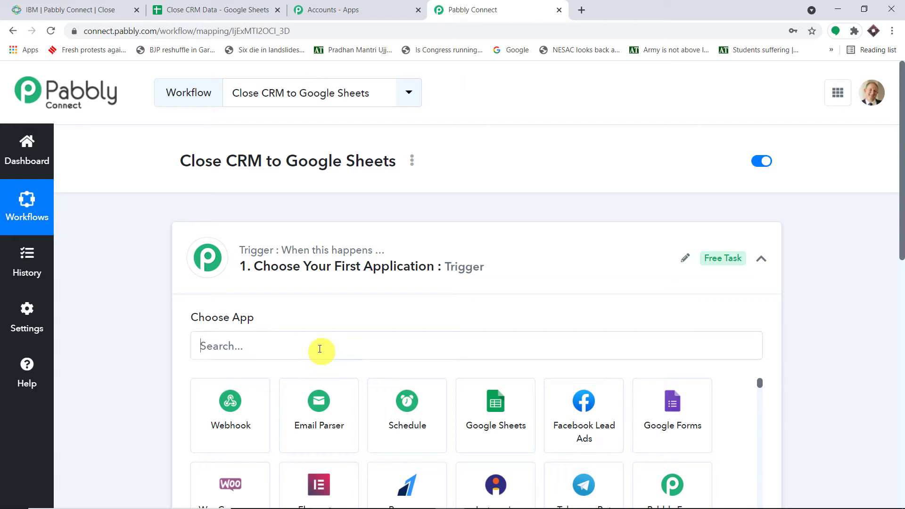
{"action": "left_click", "coordinate": [320, 349]}
{"action": "type", "text": "close"}
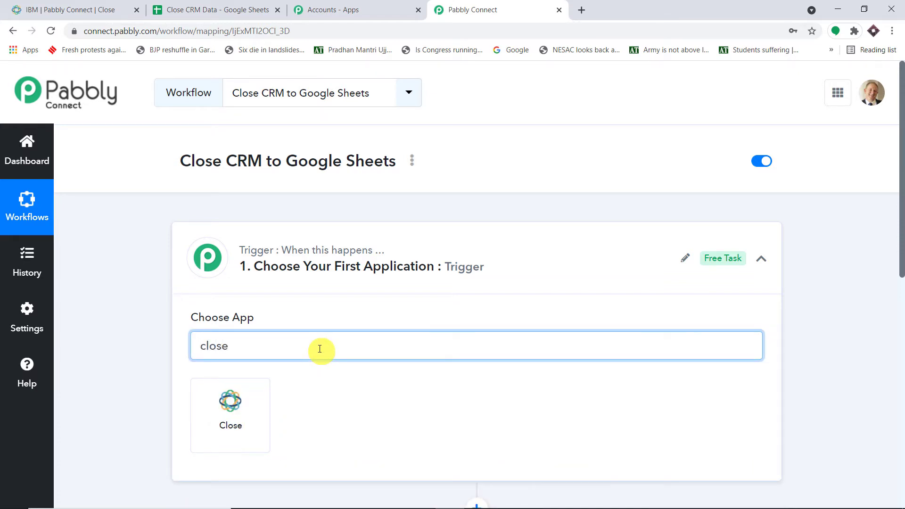
{"action": "left_click", "coordinate": [244, 409]}
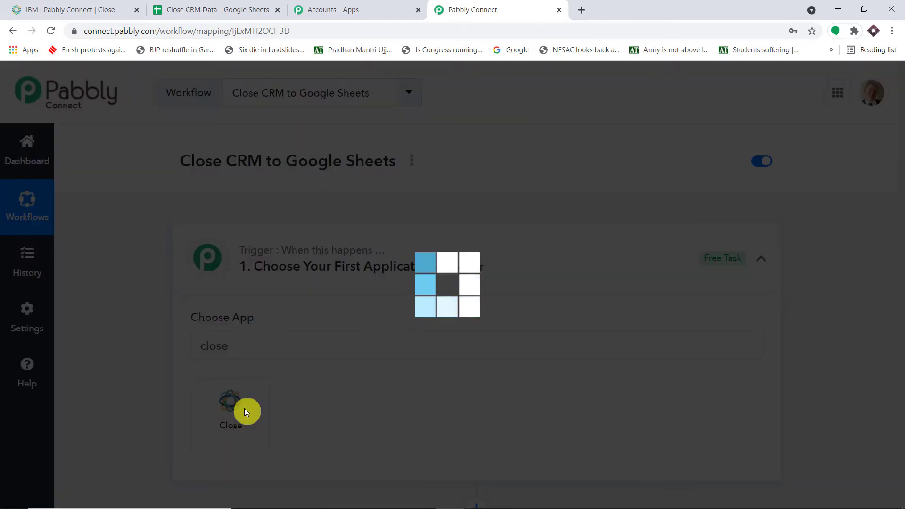
Step: Set the trigger event to New Lead and begin connecting the Close account
{"action": "scroll", "coordinate": [529, 290], "scroll_direction": "down", "scroll_amount": 3}
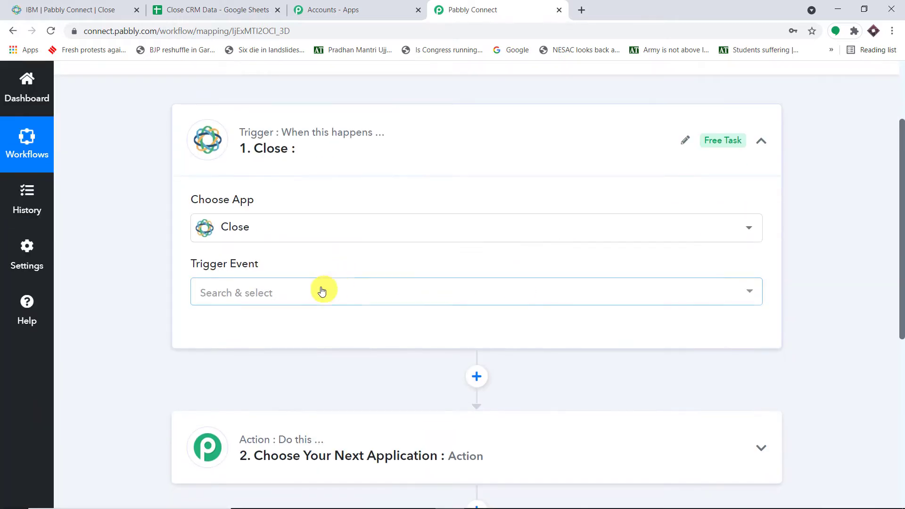
{"action": "left_click", "coordinate": [319, 291]}
{"action": "scroll", "coordinate": [307, 359], "scroll_direction": "down", "scroll_amount": 2}
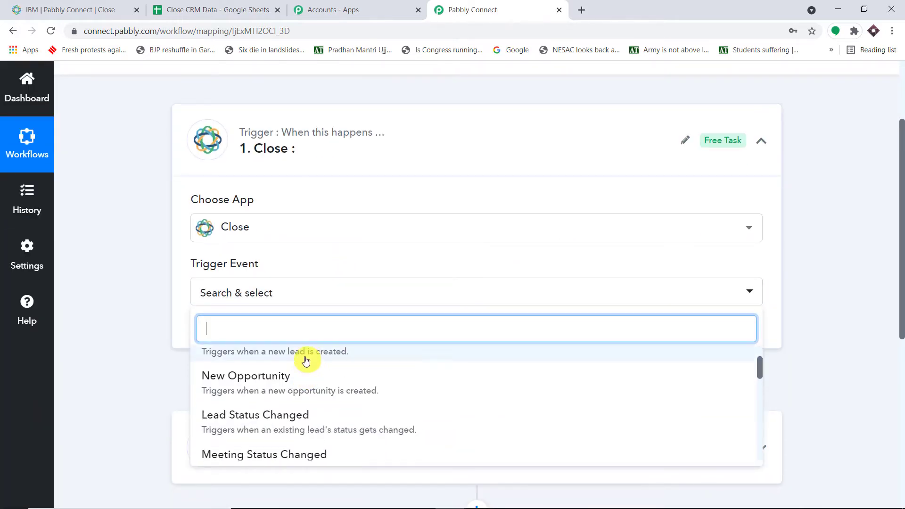
{"action": "scroll", "coordinate": [299, 382], "scroll_direction": "up", "scroll_amount": 2}
{"action": "left_click", "coordinate": [298, 395]}
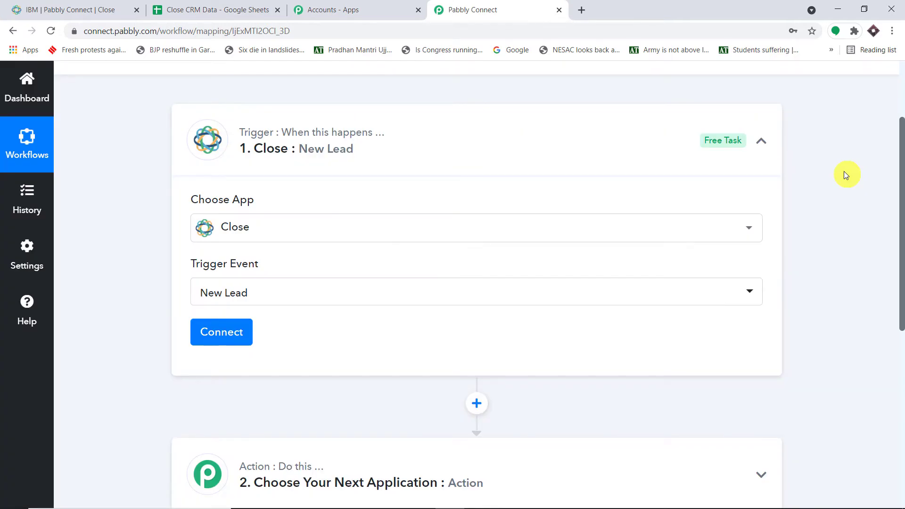
{"action": "scroll", "coordinate": [844, 174], "scroll_direction": "down", "scroll_amount": 1}
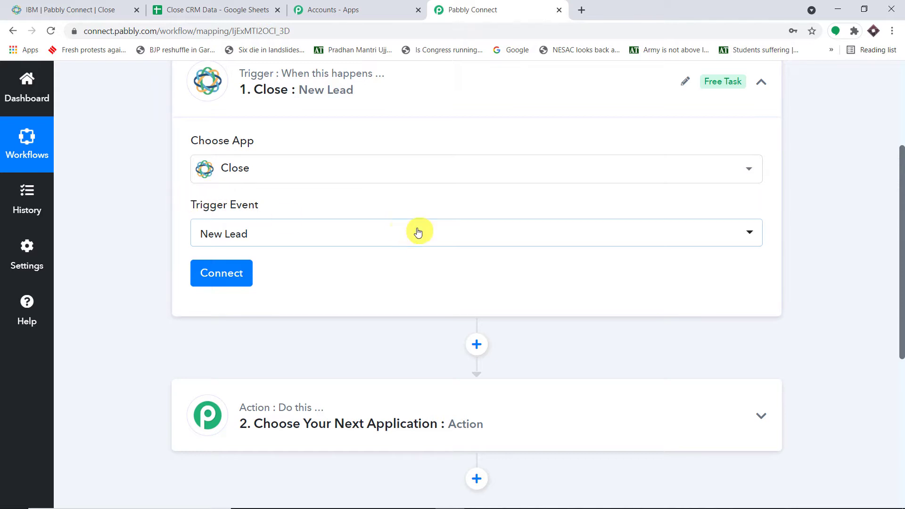
{"action": "left_click", "coordinate": [196, 283]}
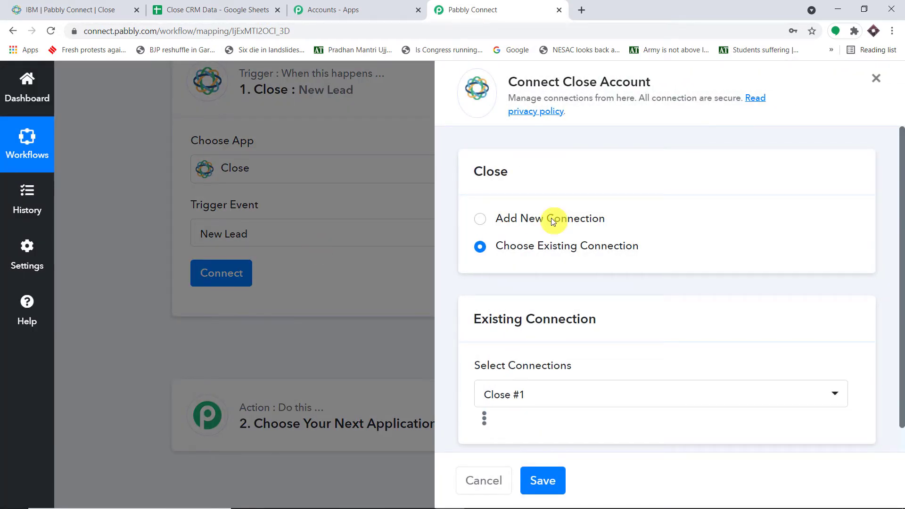
Step: Add a new Close connection with the API key and password fields emptied, then return to the IBM lead
{"action": "left_click", "coordinate": [552, 218]}
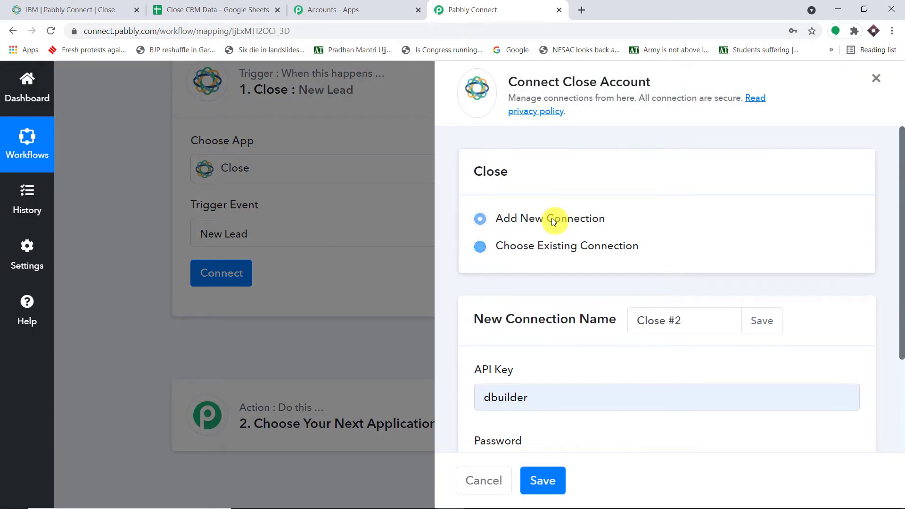
{"action": "scroll", "coordinate": [556, 224], "scroll_direction": "down", "scroll_amount": 3}
{"action": "left_click_drag", "start_coordinate": [566, 281], "coordinate": [463, 273]}
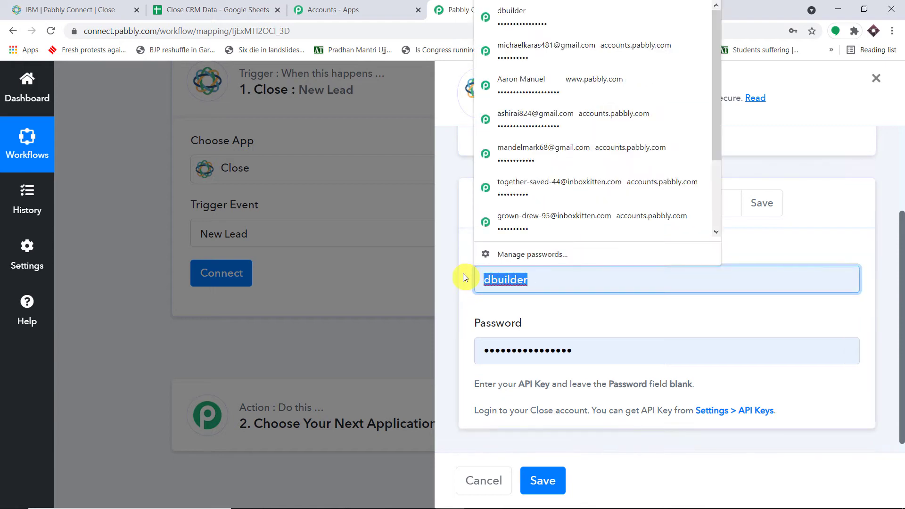
{"action": "key", "text": "BackSpace"}
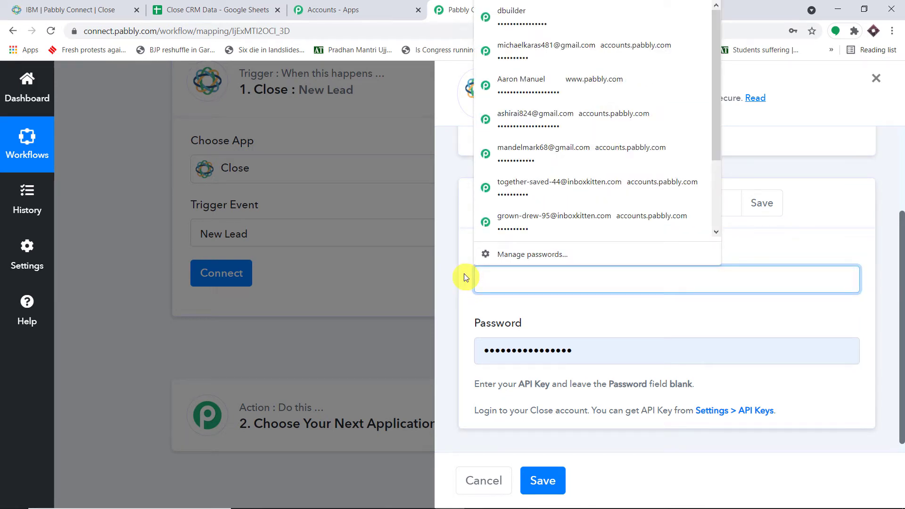
{"action": "left_click_drag", "start_coordinate": [611, 355], "coordinate": [451, 347]}
{"action": "key", "text": "BackSpace"}
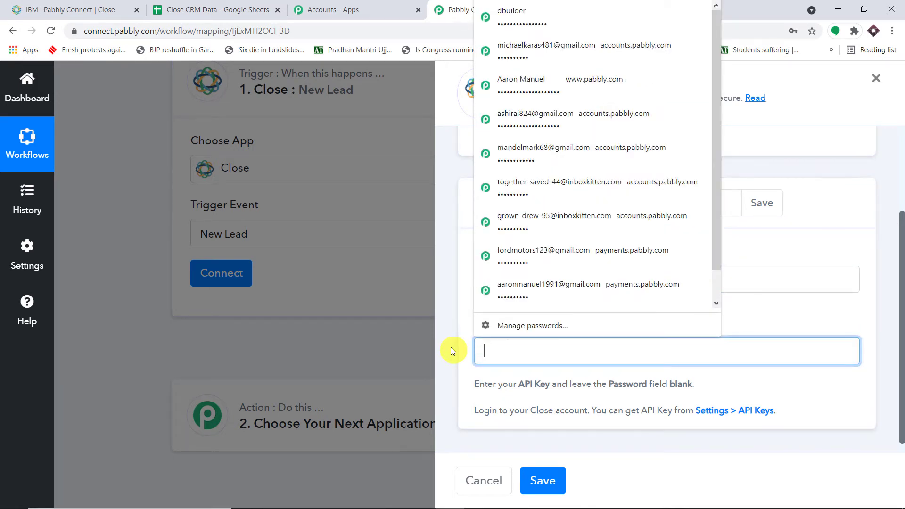
{"action": "left_click", "coordinate": [858, 168]}
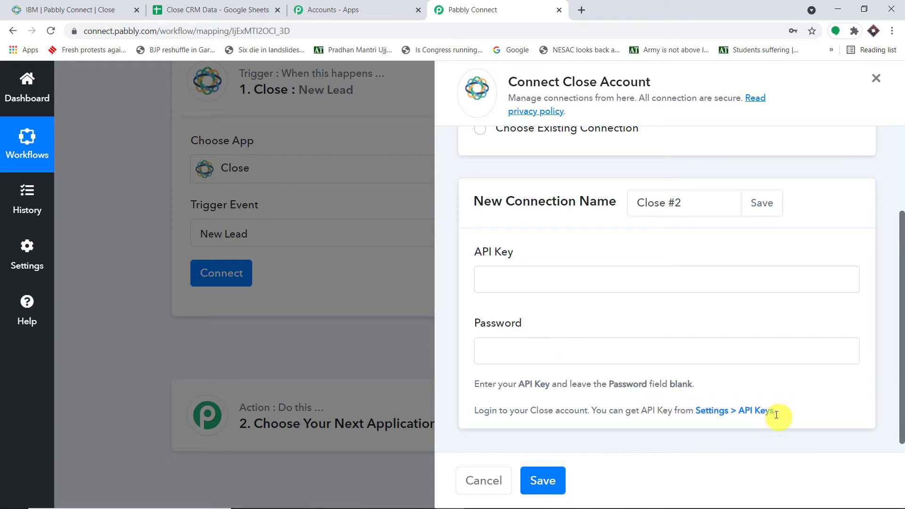
{"action": "left_click", "coordinate": [123, 12]}
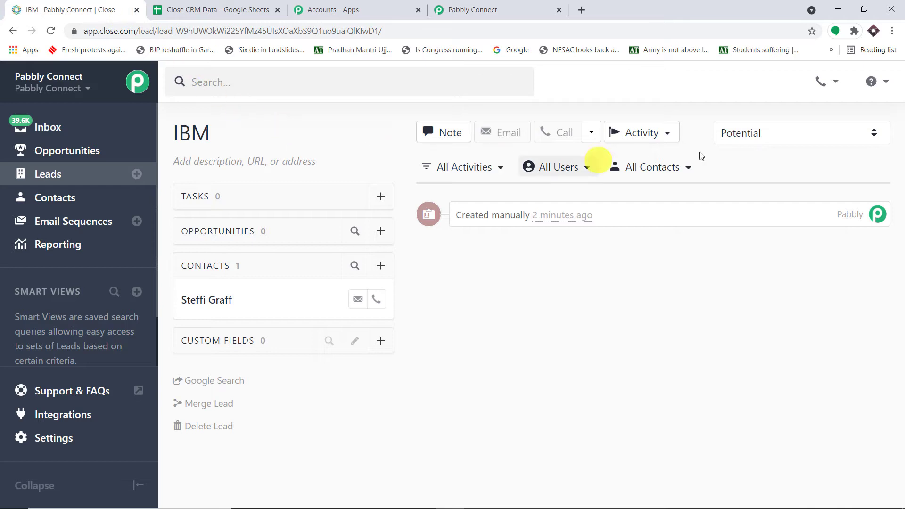
{"action": "left_click", "coordinate": [60, 440]}
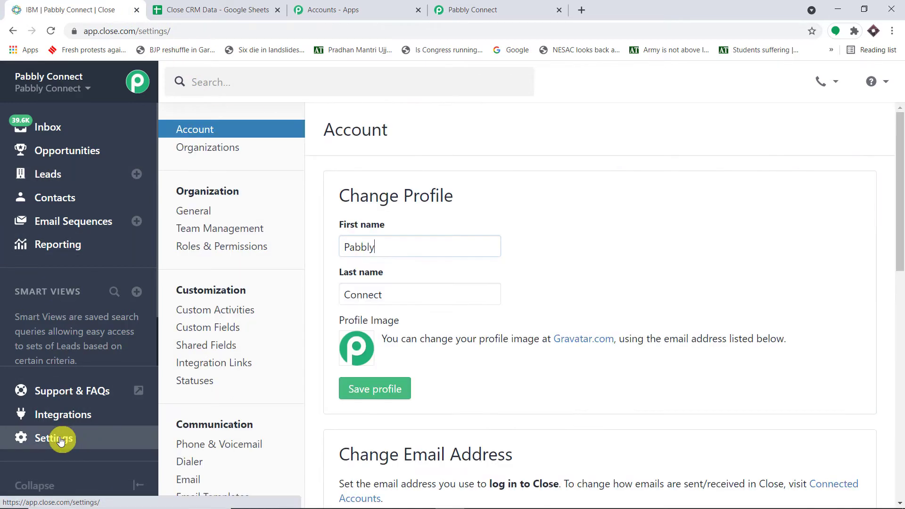
{"action": "scroll", "coordinate": [249, 343], "scroll_direction": "down", "scroll_amount": 2}
{"action": "scroll", "coordinate": [249, 343], "scroll_direction": "down", "scroll_amount": 3}
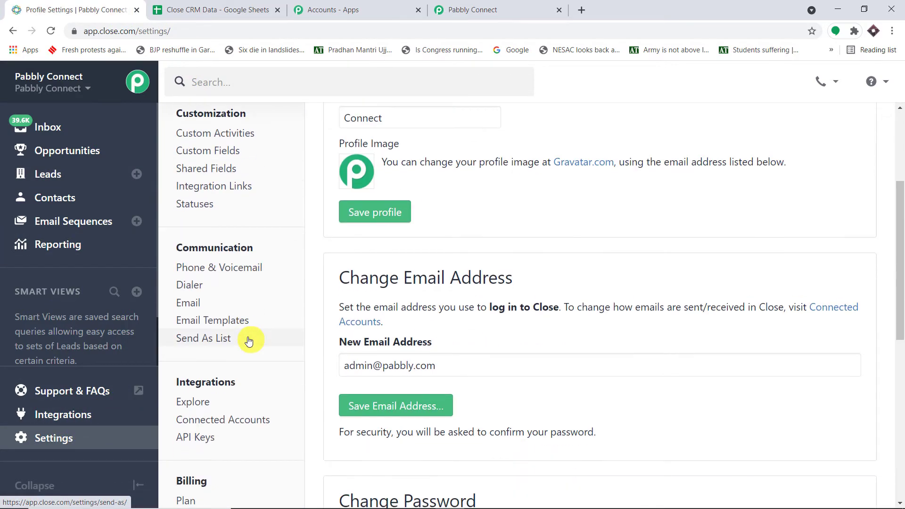
{"action": "left_click", "coordinate": [195, 380]}
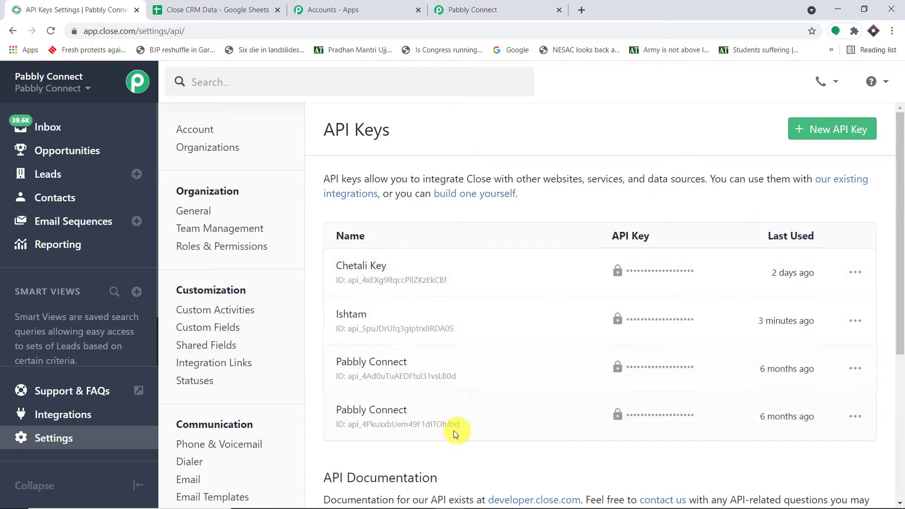
Step: Create an API key named Gsheets and copy its value to the clipboard
{"action": "left_click", "coordinate": [828, 135]}
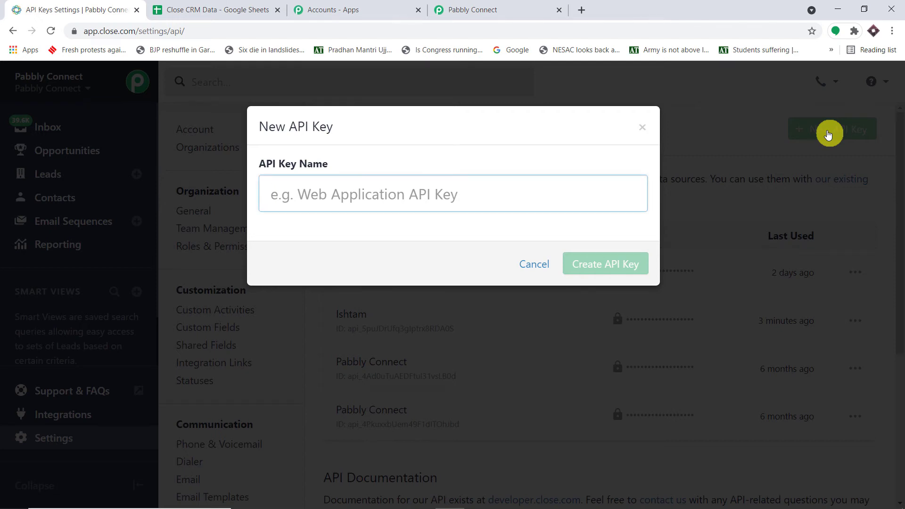
{"action": "type", "text": "Gsheets"}
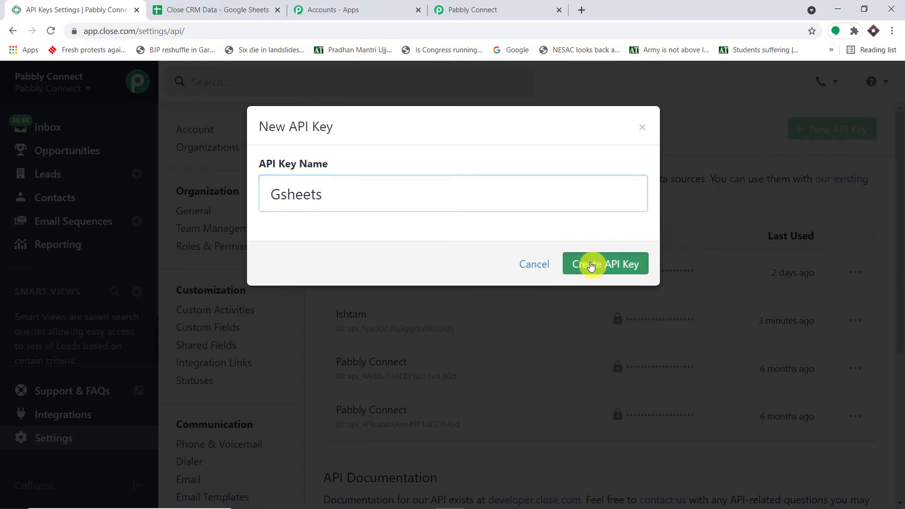
{"action": "left_click", "coordinate": [588, 264]}
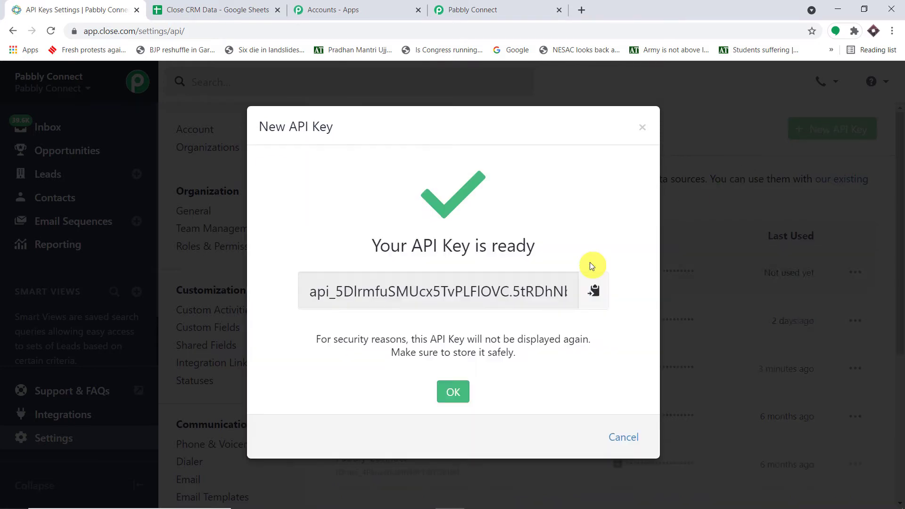
{"action": "left_click", "coordinate": [593, 295]}
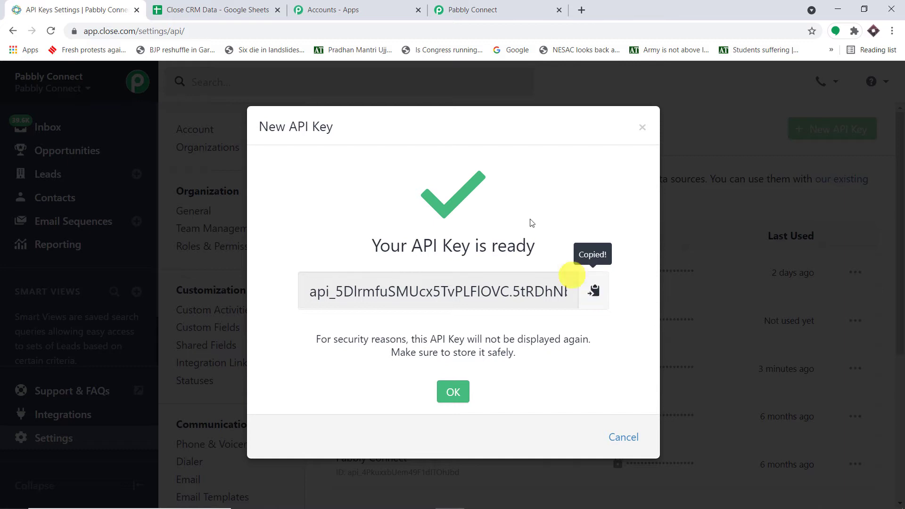
{"action": "left_click", "coordinate": [485, 10]}
Step: Paste the copied API key into the Close connection and save it
{"action": "left_click", "coordinate": [533, 278]}
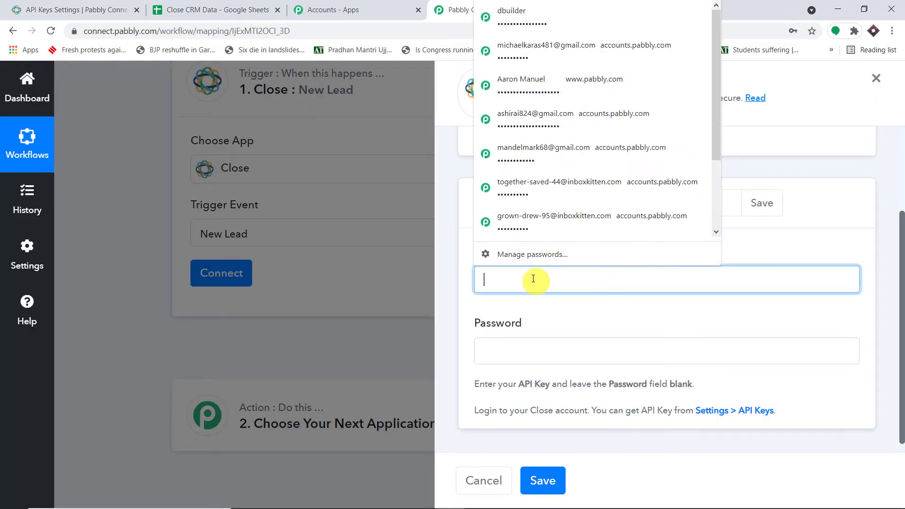
{"action": "right_click", "coordinate": [533, 279]}
{"action": "left_click", "coordinate": [581, 366]}
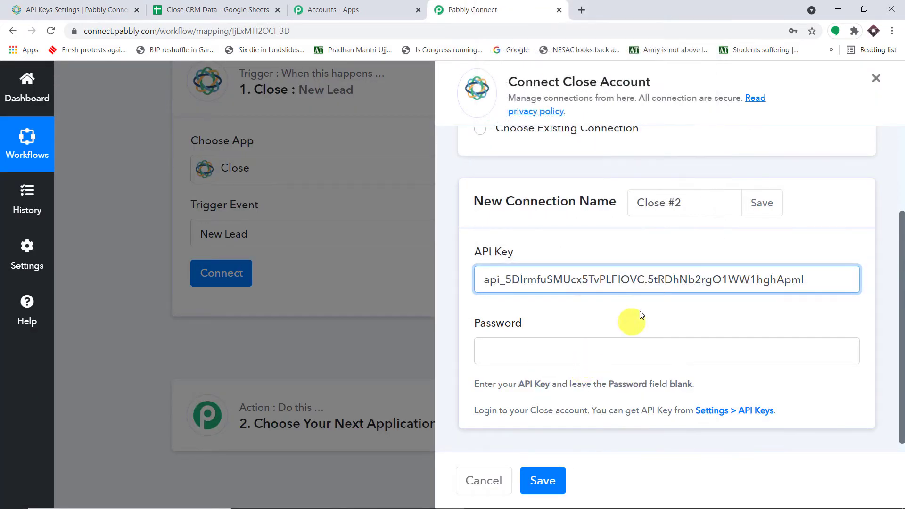
{"action": "left_click", "coordinate": [543, 482]}
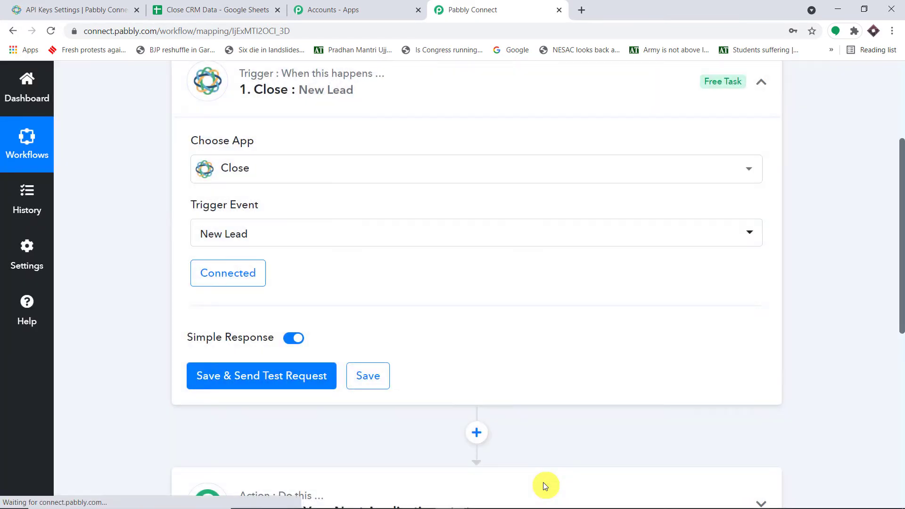
Step: Save the trigger and send a test request, expanding the webhook subscription response received
{"action": "scroll", "coordinate": [572, 377], "scroll_direction": "down", "scroll_amount": 2}
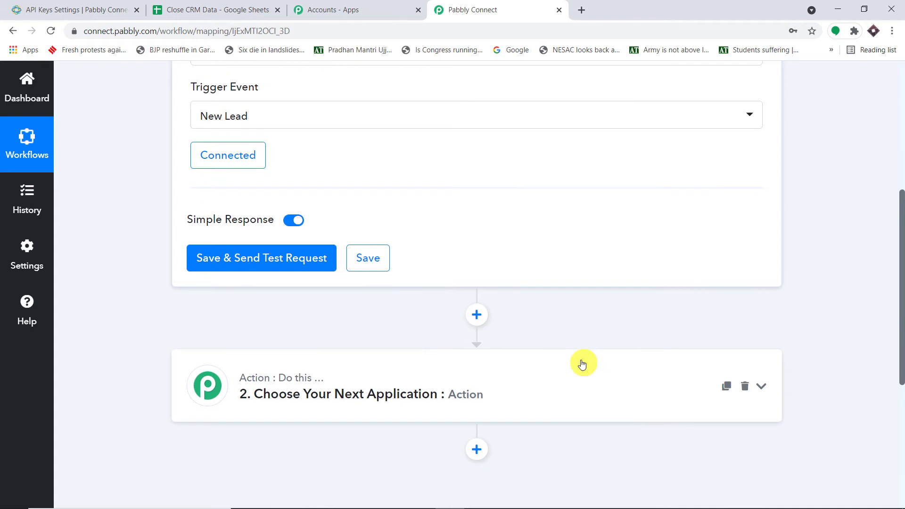
{"action": "scroll", "coordinate": [582, 362], "scroll_direction": "up", "scroll_amount": 2}
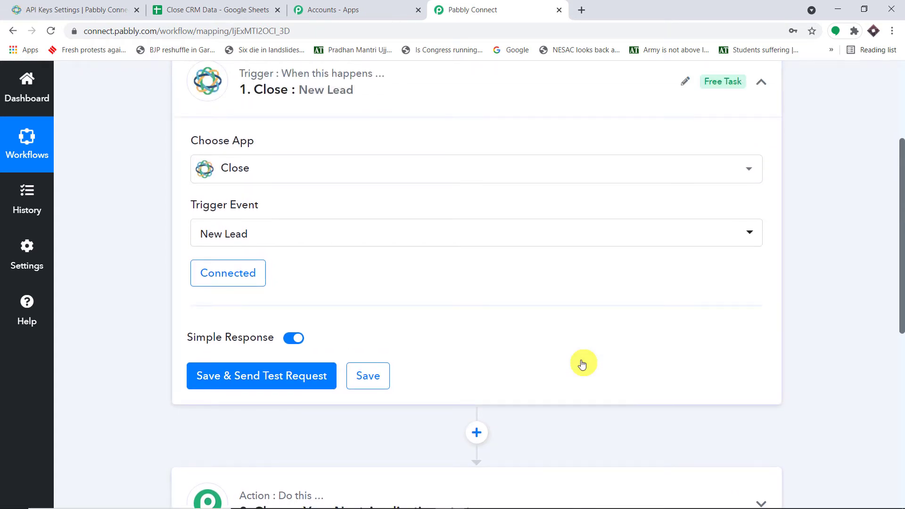
{"action": "left_click", "coordinate": [241, 378]}
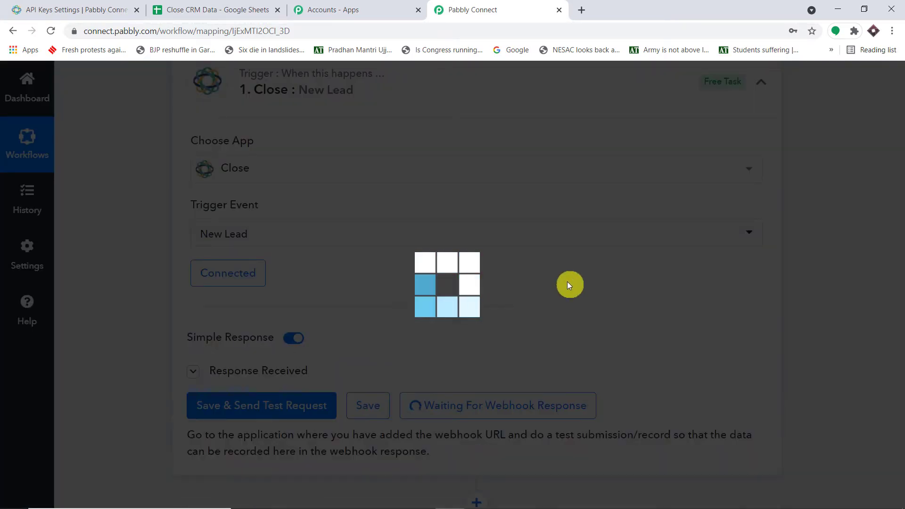
{"action": "scroll", "coordinate": [567, 285], "scroll_direction": "down", "scroll_amount": 2}
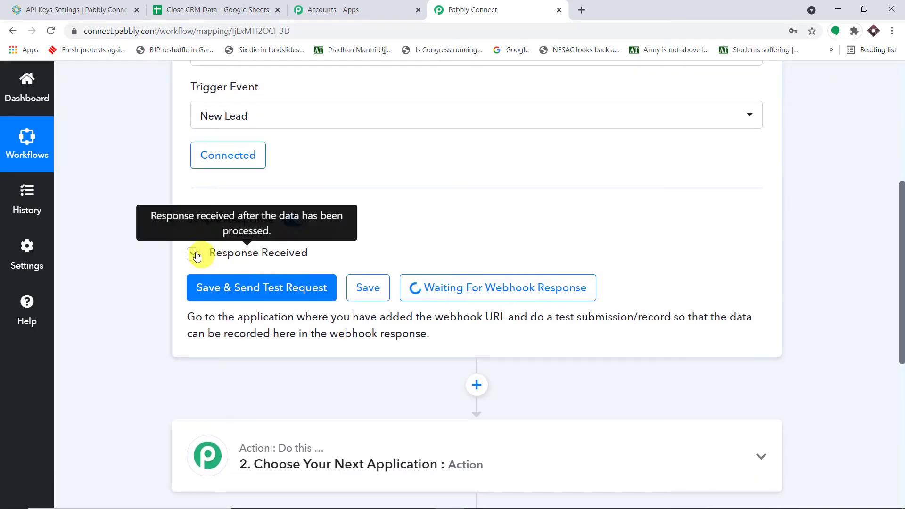
{"action": "left_click", "coordinate": [193, 253]}
{"action": "scroll", "coordinate": [639, 354], "scroll_direction": "down", "scroll_amount": 5}
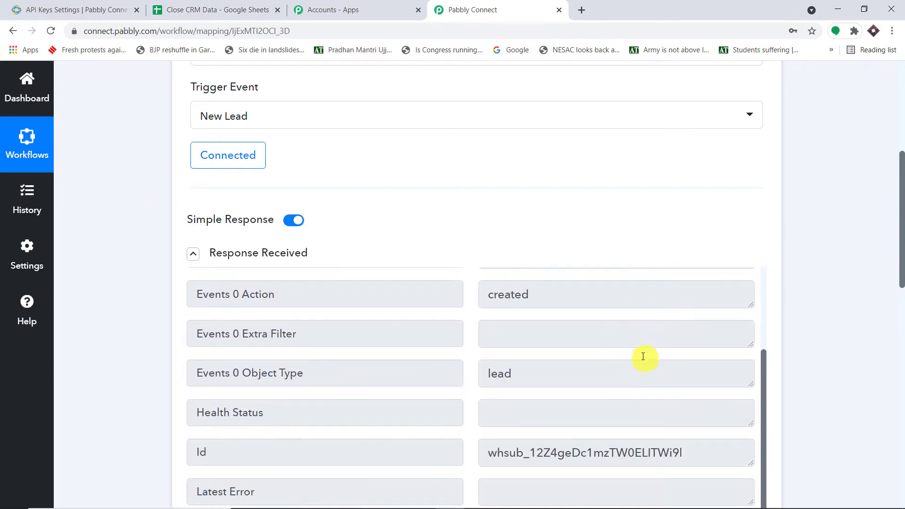
{"action": "scroll", "coordinate": [645, 353], "scroll_direction": "up", "scroll_amount": 3}
{"action": "left_click_drag", "start_coordinate": [900, 235], "coordinate": [900, 333]}
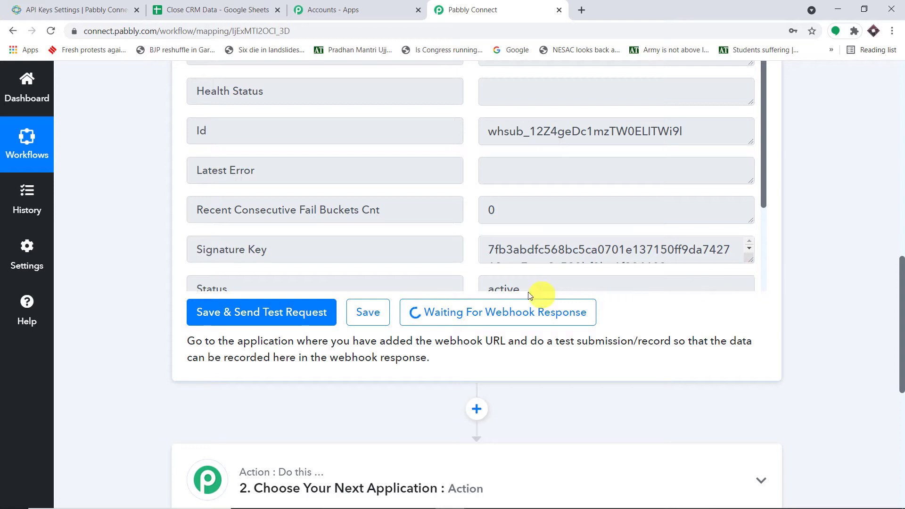
{"action": "left_click", "coordinate": [103, 3]}
Step: Create a Close lead with Company Name Microsoft and a contact person's name, then return to Pabbly
{"action": "left_click", "coordinate": [642, 127]}
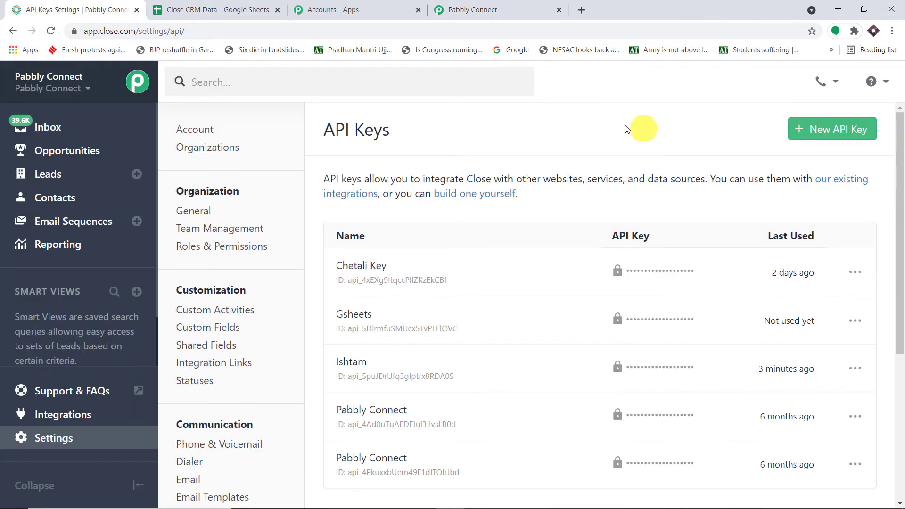
{"action": "left_click", "coordinate": [136, 174]}
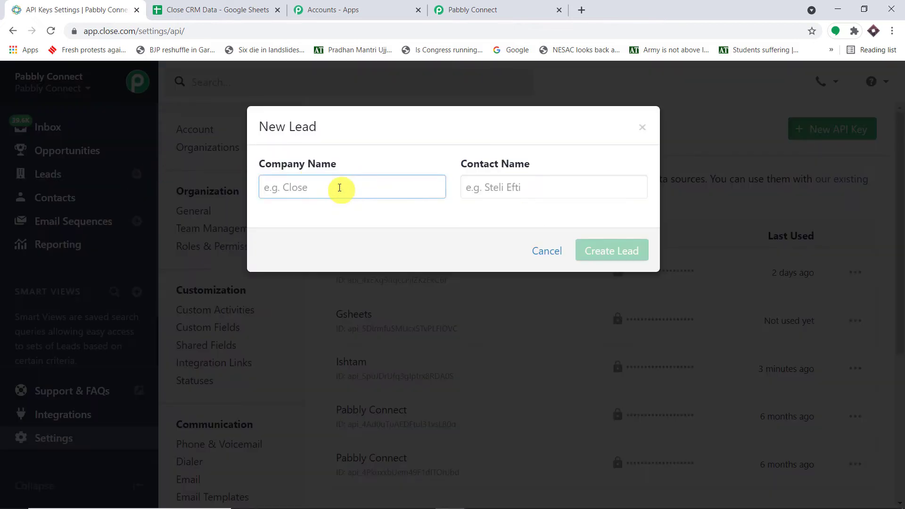
{"action": "type", "text": "M"}
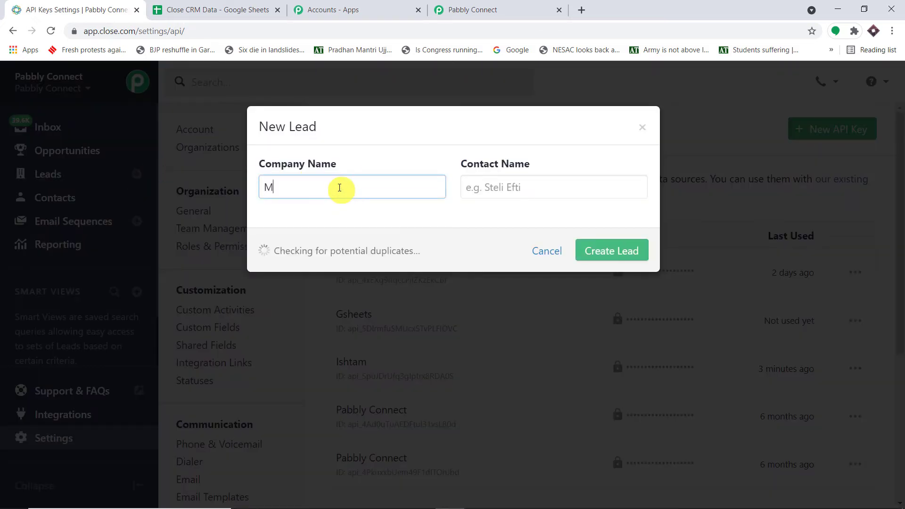
{"action": "type", "text": "icro"}
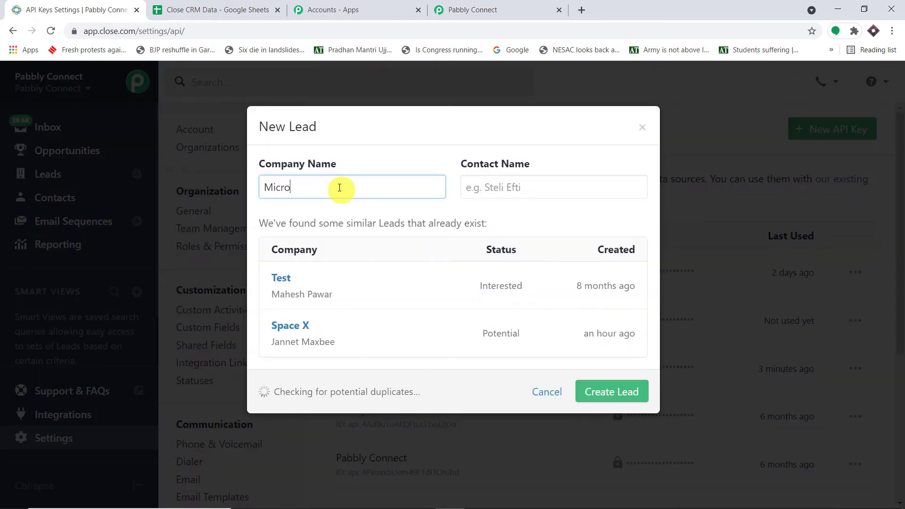
{"action": "type", "text": "soft"}
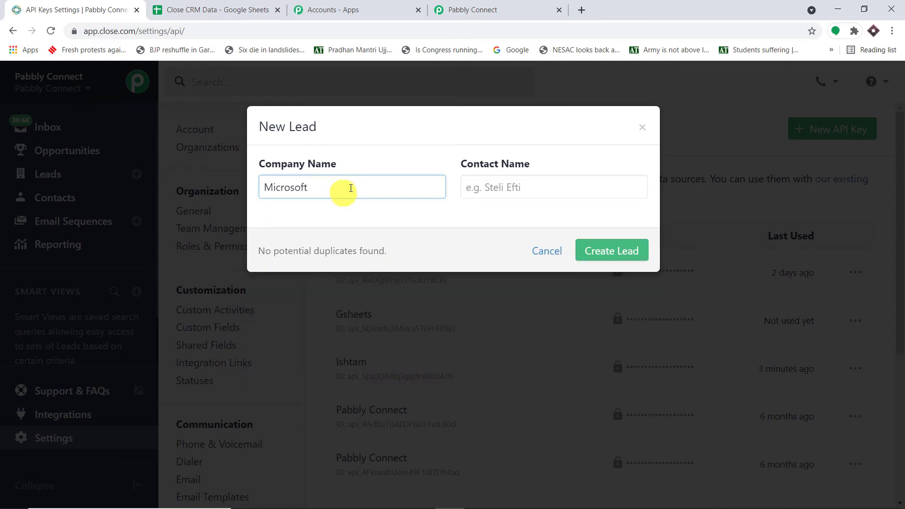
{"action": "left_click", "coordinate": [477, 186]}
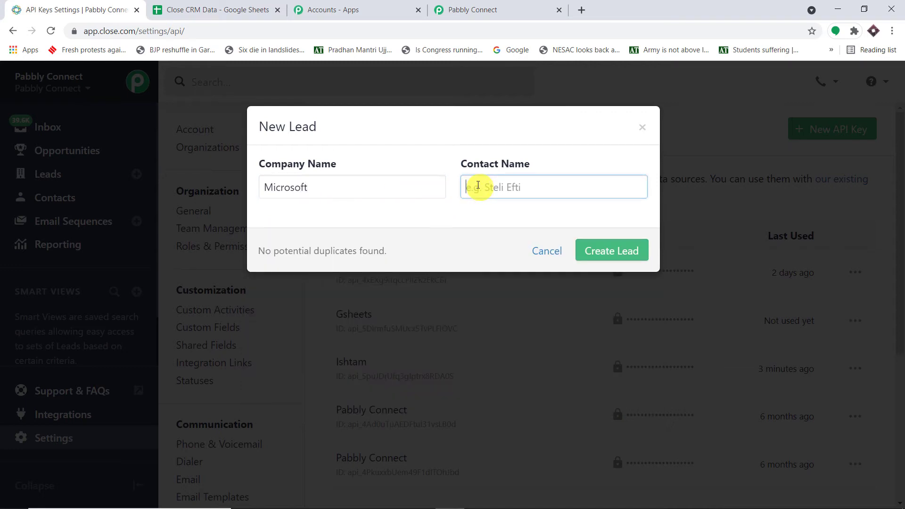
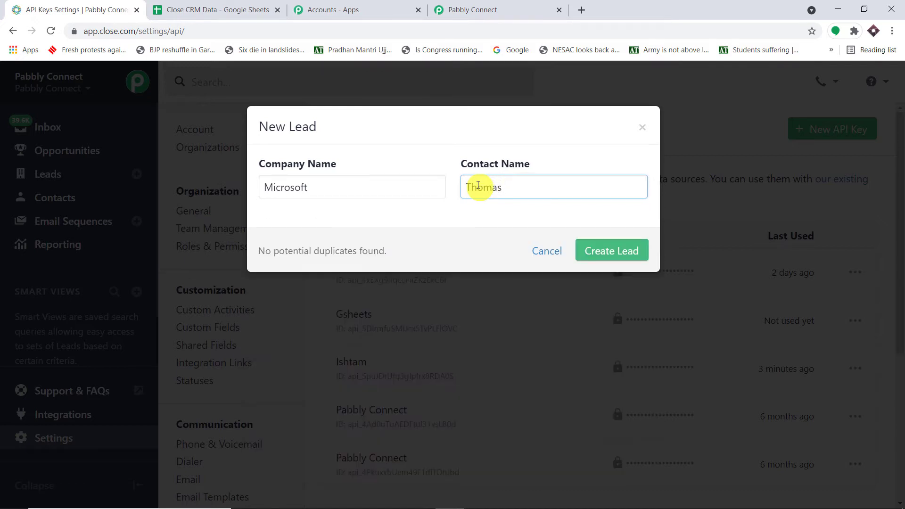
{"action": "left_click", "coordinate": [627, 254]}
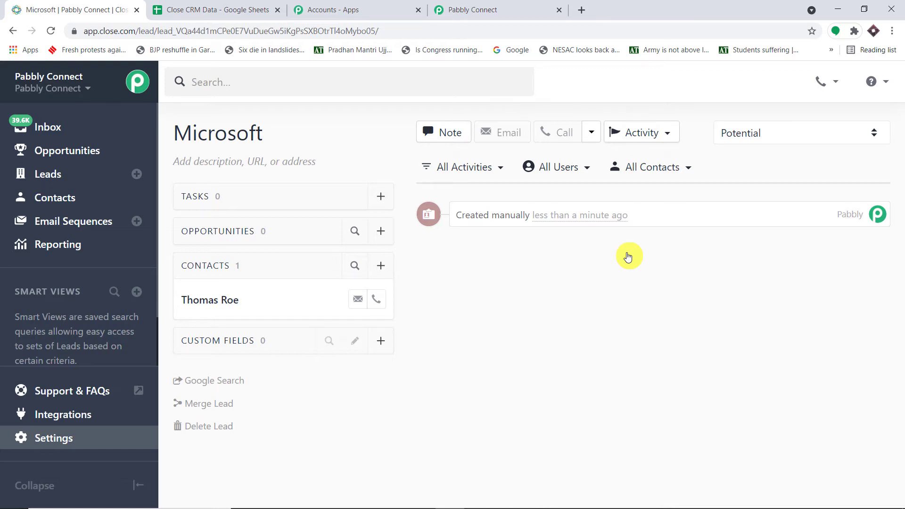
{"action": "left_click", "coordinate": [521, 4]}
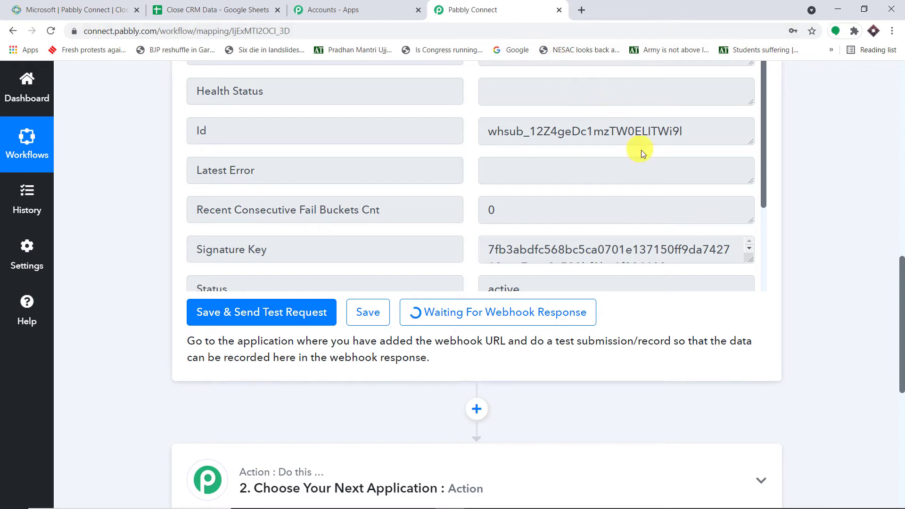
{"action": "scroll", "coordinate": [719, 197], "scroll_direction": "up", "scroll_amount": 10}
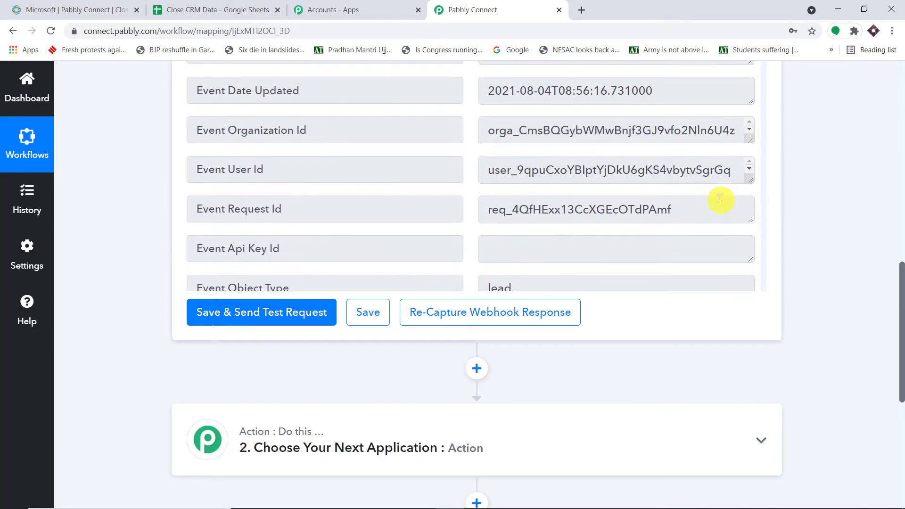
{"action": "scroll", "coordinate": [640, 223], "scroll_direction": "down", "scroll_amount": 12}
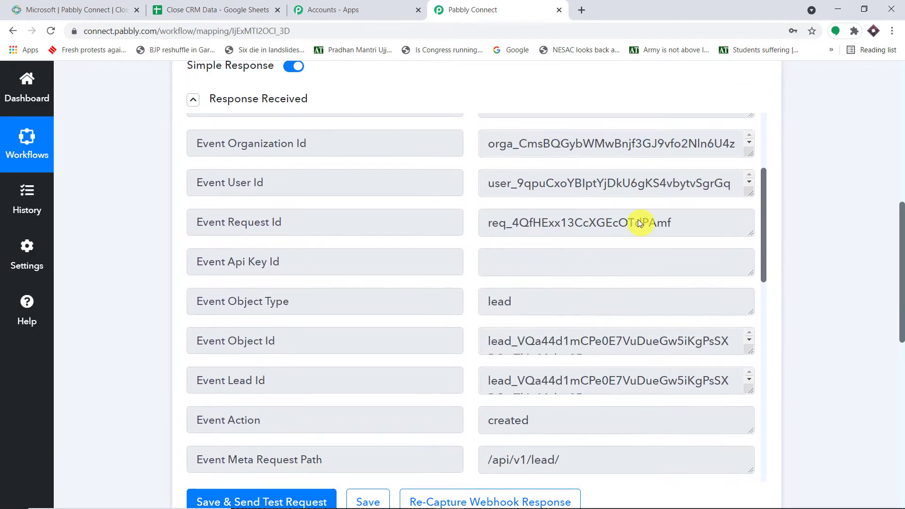
{"action": "scroll", "coordinate": [638, 220], "scroll_direction": "down", "scroll_amount": 1}
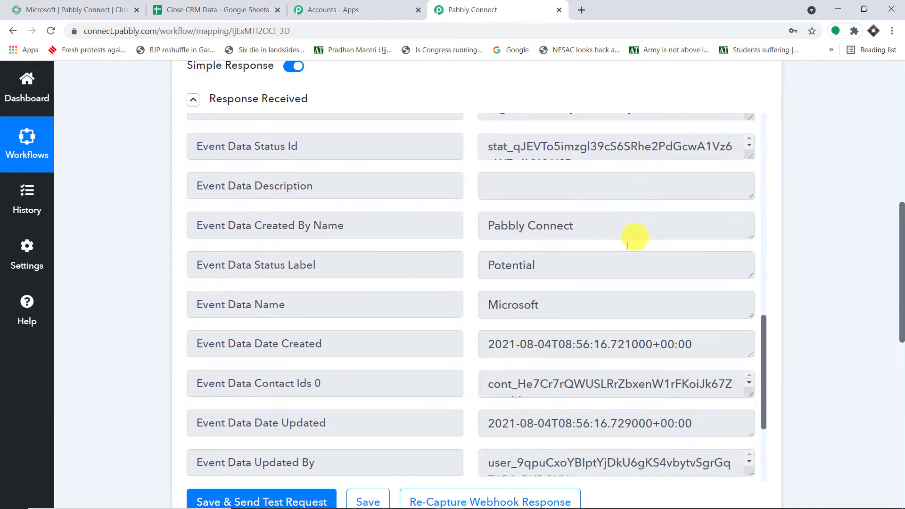
{"action": "left_click_drag", "start_coordinate": [607, 295], "coordinate": [473, 295]}
{"action": "scroll", "coordinate": [621, 233], "scroll_direction": "down", "scroll_amount": 2}
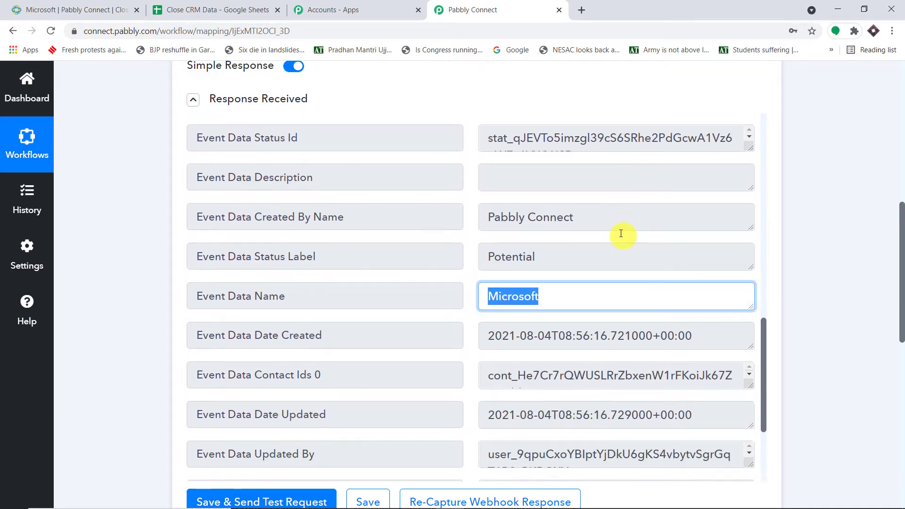
{"action": "scroll", "coordinate": [621, 233], "scroll_direction": "down", "scroll_amount": 3}
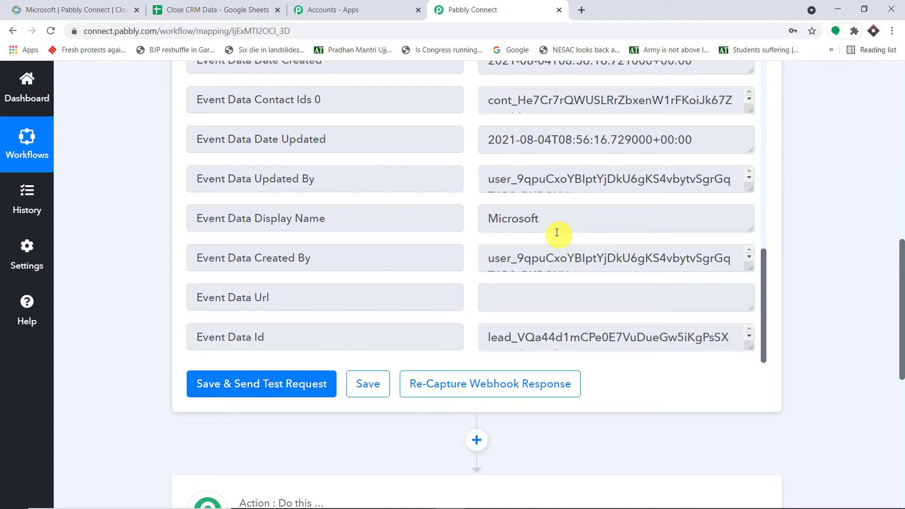
{"action": "scroll", "coordinate": [557, 232], "scroll_direction": "up", "scroll_amount": 15}
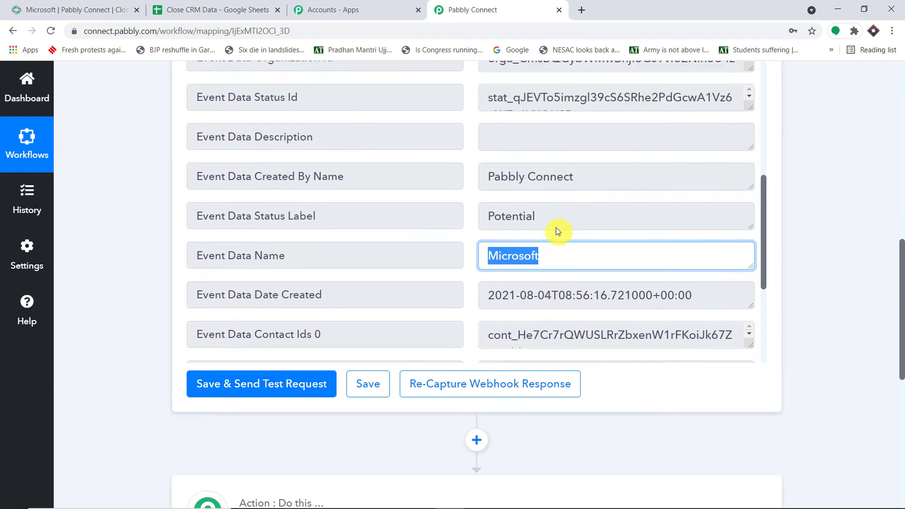
{"action": "scroll", "coordinate": [597, 199], "scroll_direction": "down", "scroll_amount": 15}
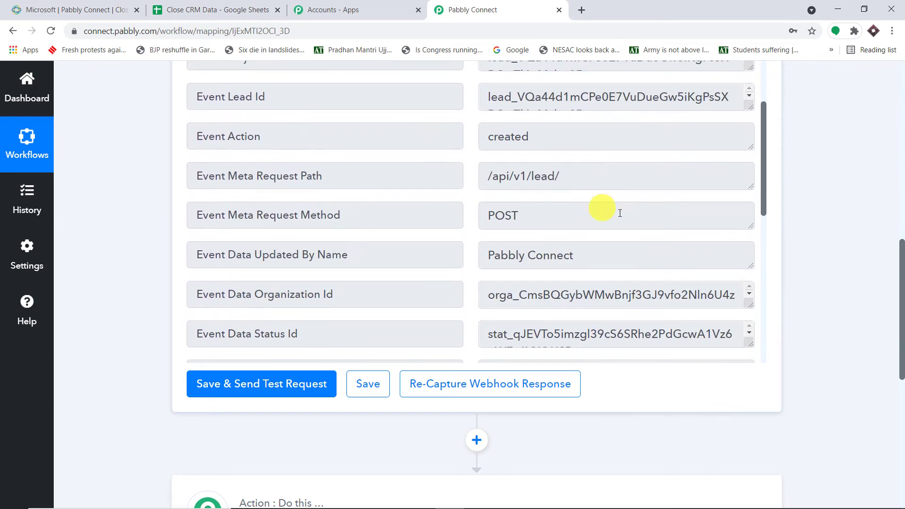
{"action": "scroll", "coordinate": [857, 255], "scroll_direction": "down", "scroll_amount": 3}
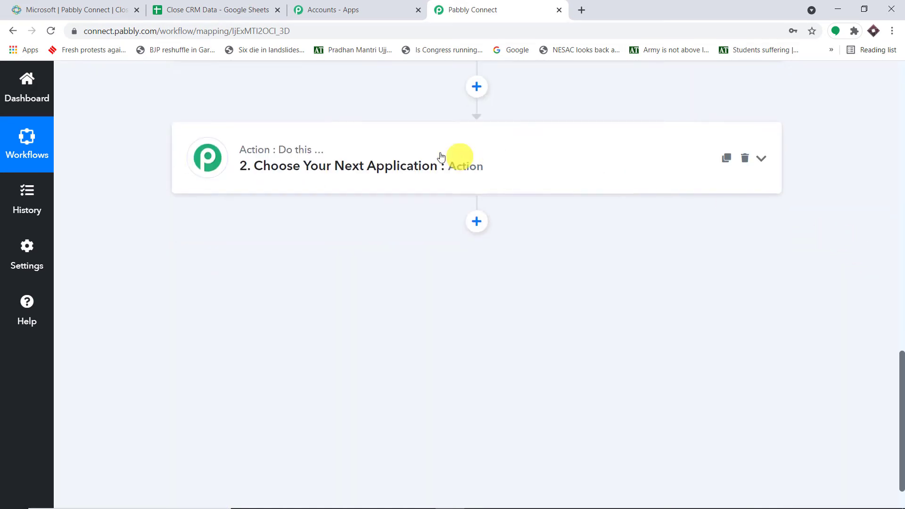
Step: Search 'clos' in the action step and choose Close as its app
{"action": "left_click", "coordinate": [439, 156]}
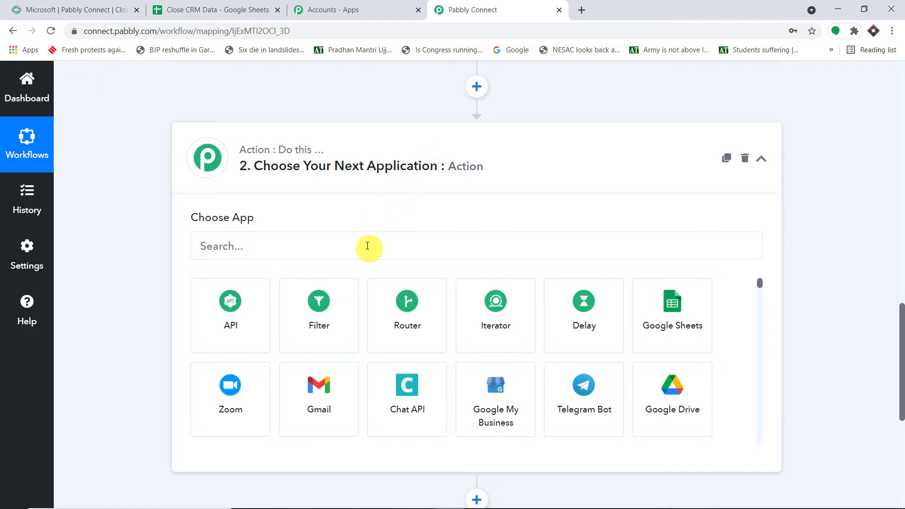
{"action": "left_click", "coordinate": [366, 245]}
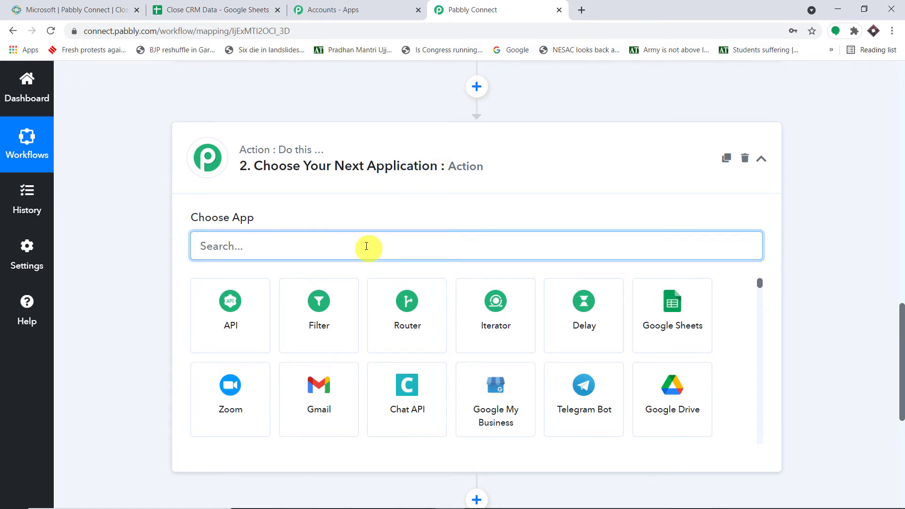
{"action": "type", "text": "close"}
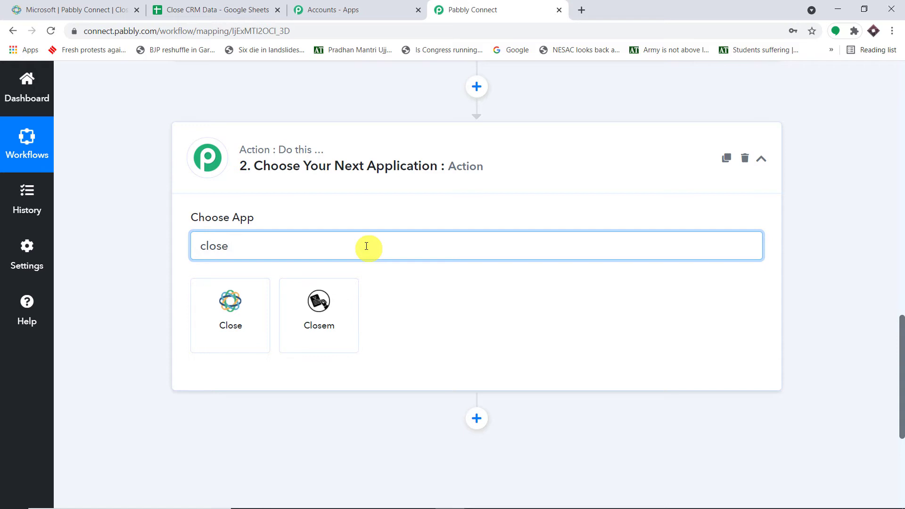
{"action": "left_click", "coordinate": [208, 320]}
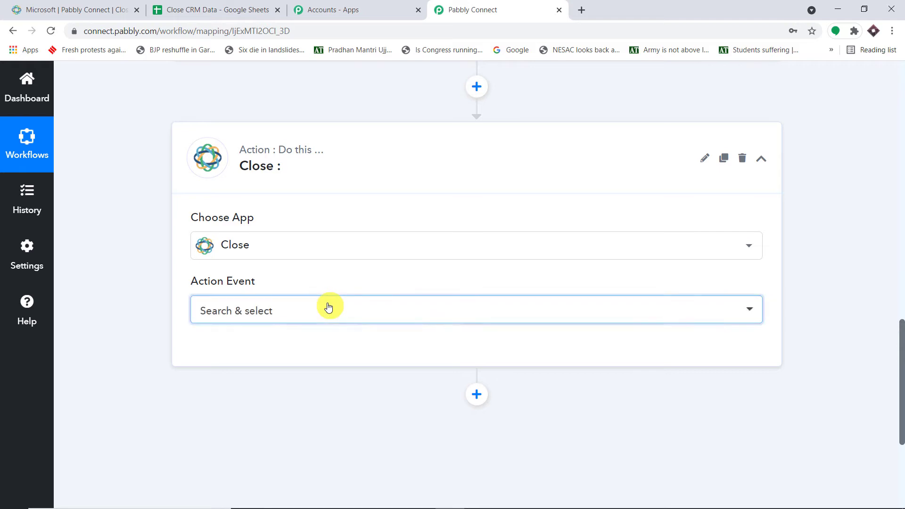
Step: Choose Get Lead as the action event and start connecting a Close account
{"action": "left_click", "coordinate": [327, 309]}
{"action": "scroll", "coordinate": [434, 232], "scroll_direction": "down", "scroll_amount": 2}
{"action": "scroll", "coordinate": [434, 231], "scroll_direction": "down", "scroll_amount": 7}
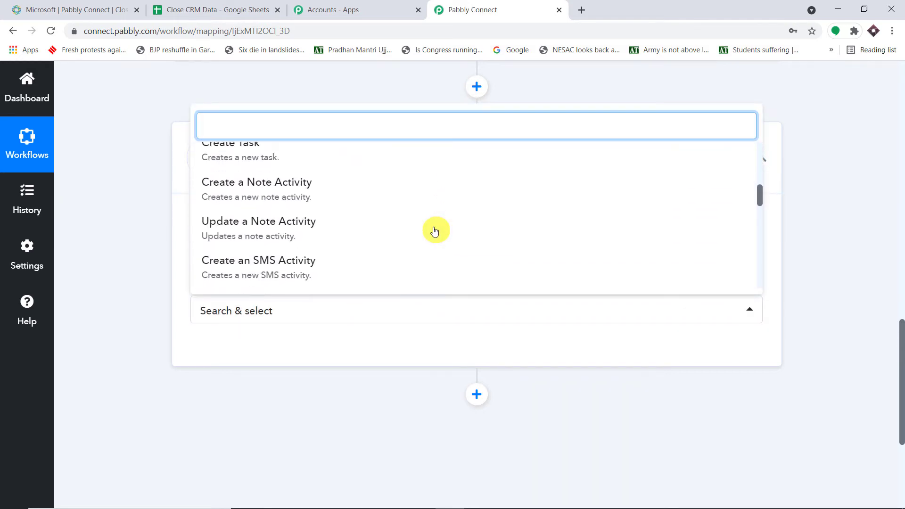
{"action": "scroll", "coordinate": [434, 230], "scroll_direction": "down", "scroll_amount": 6}
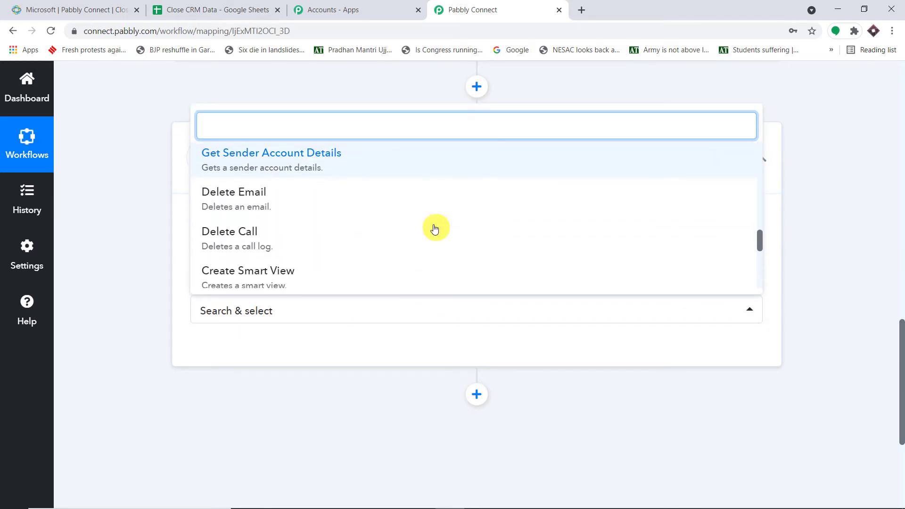
{"action": "scroll", "coordinate": [434, 229], "scroll_direction": "up", "scroll_amount": 2}
{"action": "scroll", "coordinate": [434, 228], "scroll_direction": "up", "scroll_amount": 13}
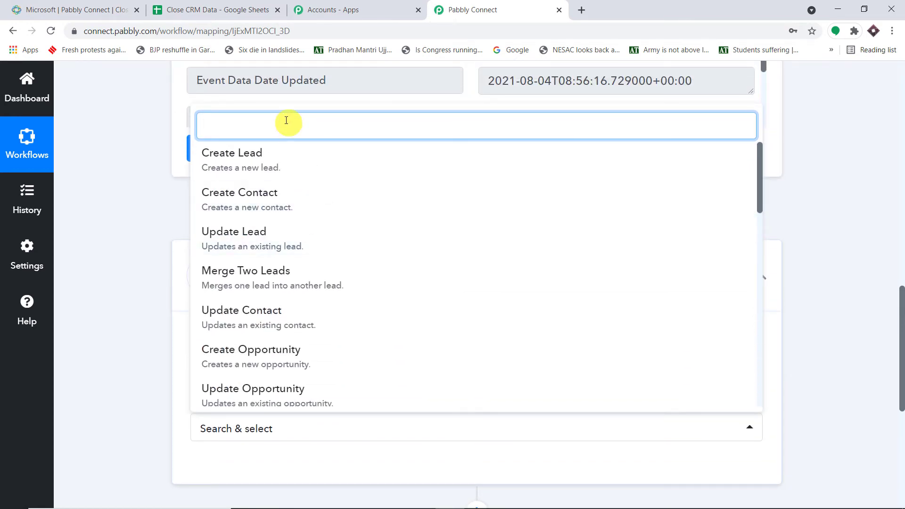
{"action": "type", "text": "get"}
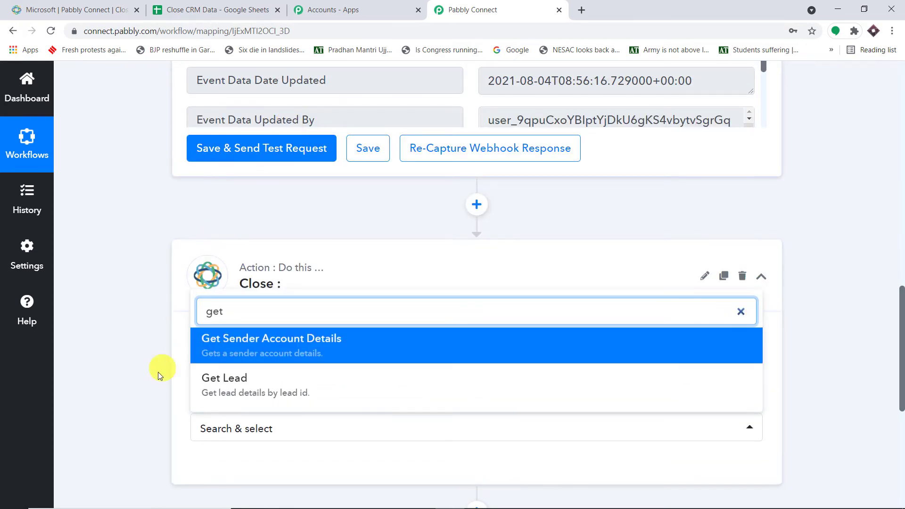
{"action": "left_click", "coordinate": [229, 378]}
{"action": "scroll", "coordinate": [323, 289], "scroll_direction": "down", "scroll_amount": 2}
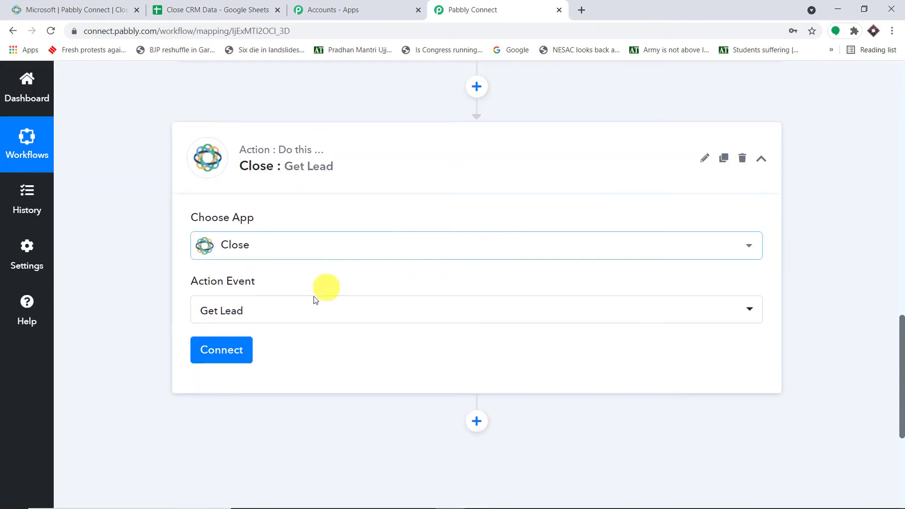
{"action": "left_click", "coordinate": [231, 351]}
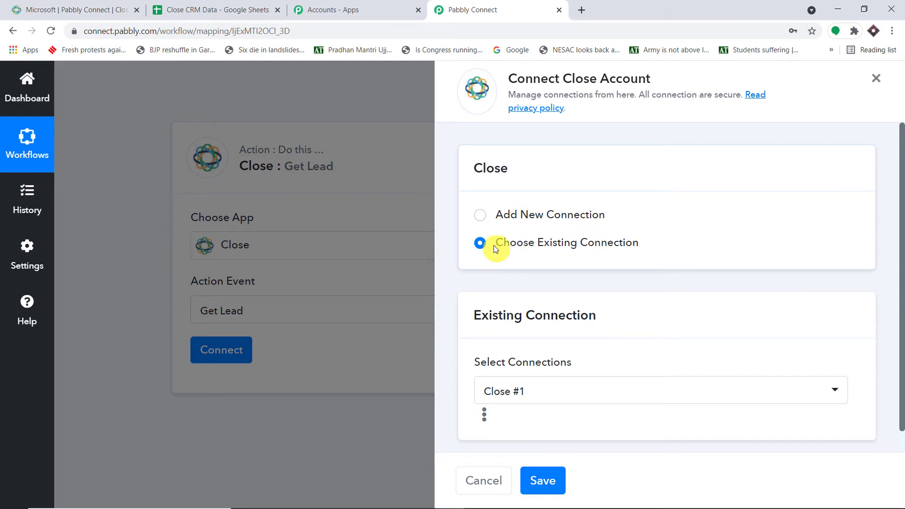
Step: Pick Close #2 from the existing connections list and save it
{"action": "left_click", "coordinate": [531, 391]}
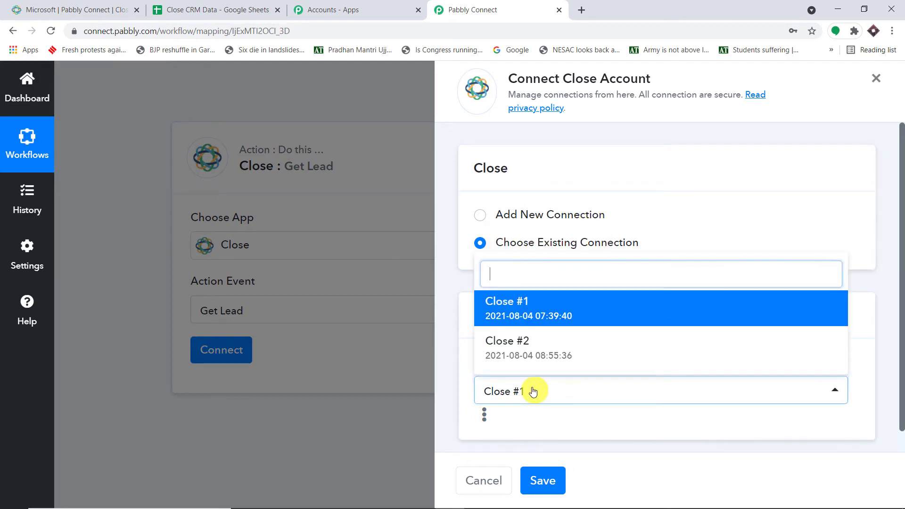
{"action": "left_click", "coordinate": [571, 350]}
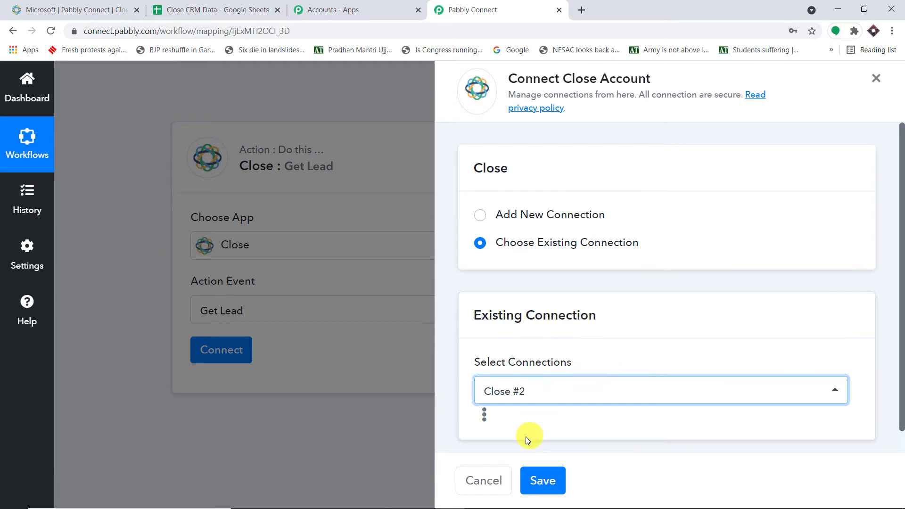
{"action": "left_click", "coordinate": [543, 481]}
Step: Review the Close: New Lead trigger's response and check its Event Lead Id value
{"action": "scroll", "coordinate": [684, 321], "scroll_direction": "down", "scroll_amount": 5}
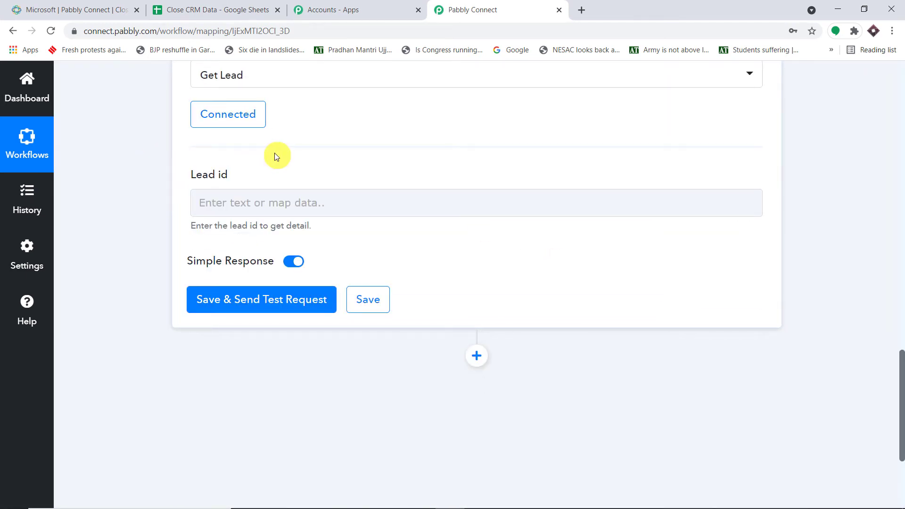
{"action": "scroll", "coordinate": [904, 147], "scroll_direction": "up", "scroll_amount": 1}
{"action": "scroll", "coordinate": [902, 147], "scroll_direction": "up", "scroll_amount": 10}
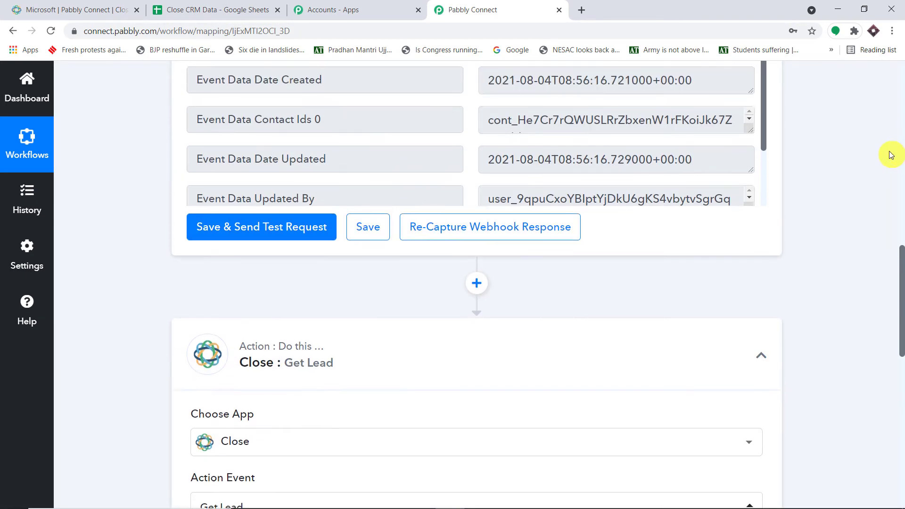
{"action": "scroll", "coordinate": [761, 213], "scroll_direction": "up", "scroll_amount": 9}
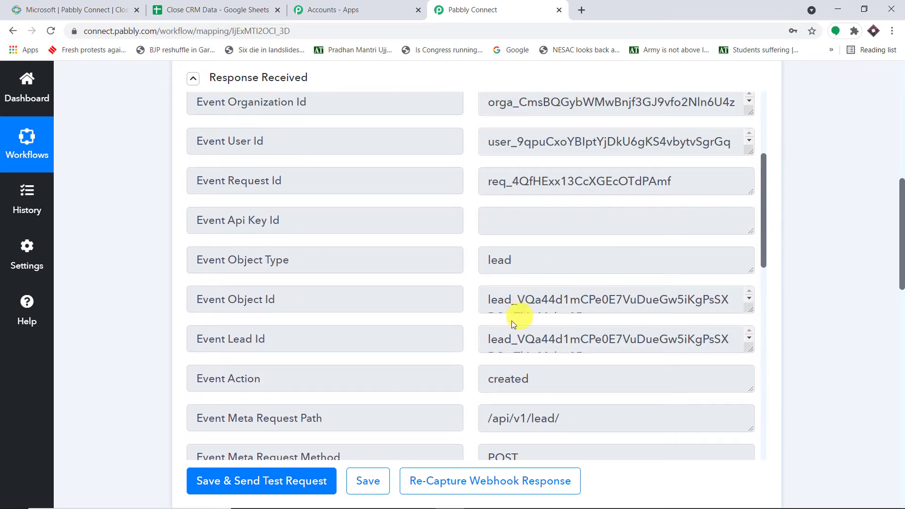
{"action": "left_click_drag", "start_coordinate": [490, 338], "coordinate": [650, 352]}
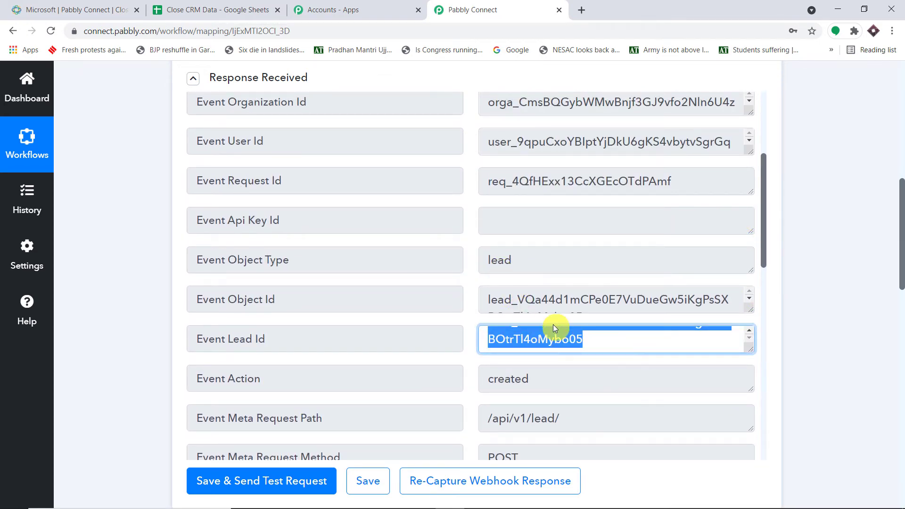
{"action": "scroll", "coordinate": [901, 297], "scroll_direction": "down", "scroll_amount": 10}
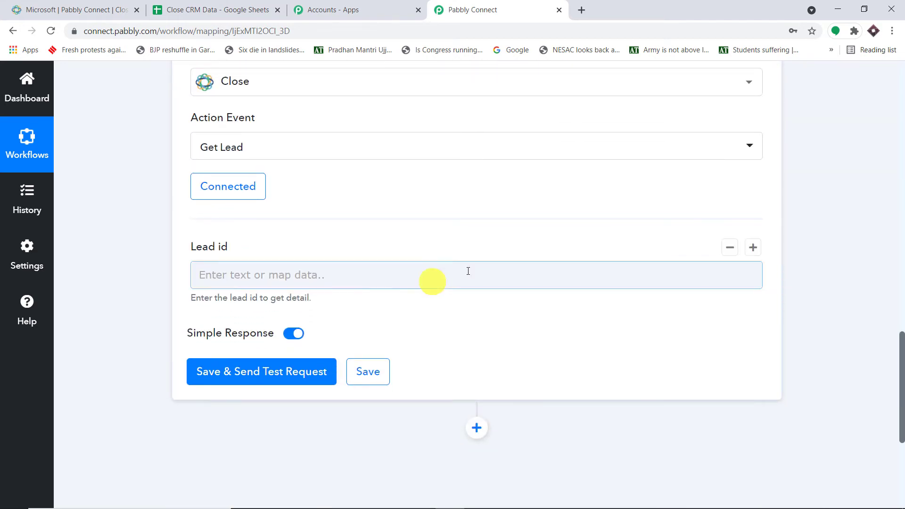
{"action": "scroll", "coordinate": [818, 184], "scroll_direction": "up", "scroll_amount": 10}
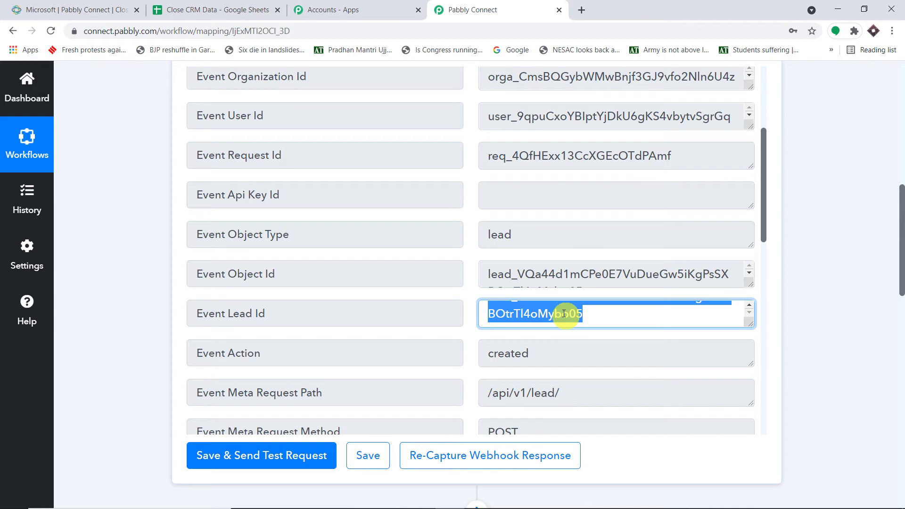
{"action": "left_click_drag", "start_coordinate": [902, 274], "coordinate": [902, 436]}
Step: Map 1. Close: New Lead > Event Lead Id into the Get Lead step's Lead id field
{"action": "left_click", "coordinate": [353, 222]}
{"action": "left_click", "coordinate": [317, 341]}
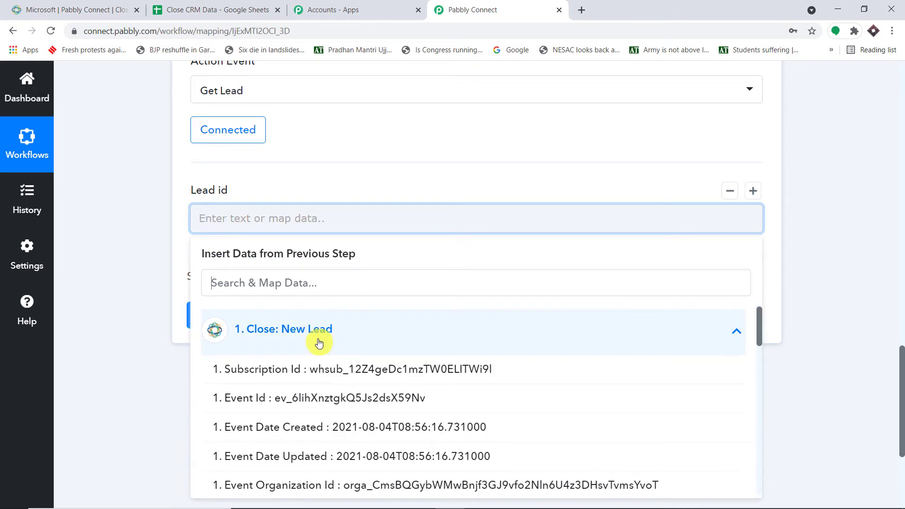
{"action": "scroll", "coordinate": [390, 388], "scroll_direction": "down", "scroll_amount": 3}
{"action": "scroll", "coordinate": [391, 388], "scroll_direction": "down", "scroll_amount": 5}
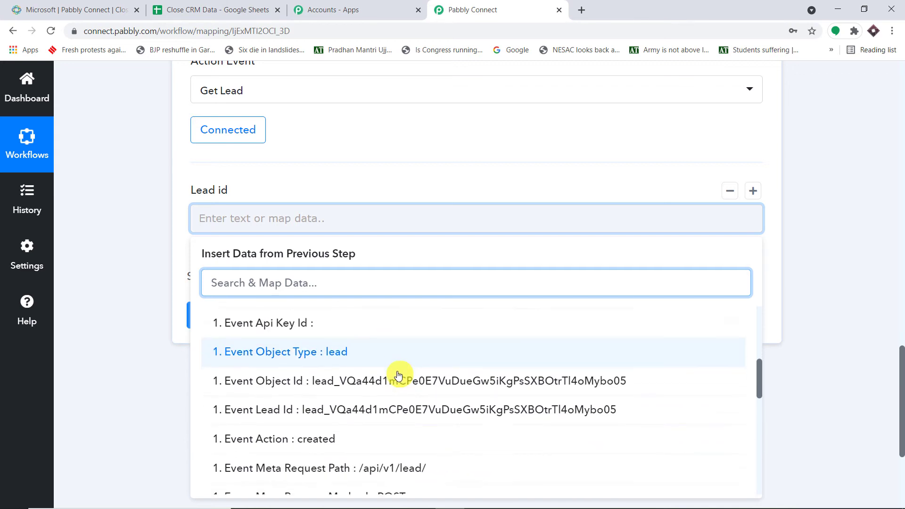
{"action": "left_click", "coordinate": [384, 370]}
{"action": "left_click", "coordinate": [798, 160]}
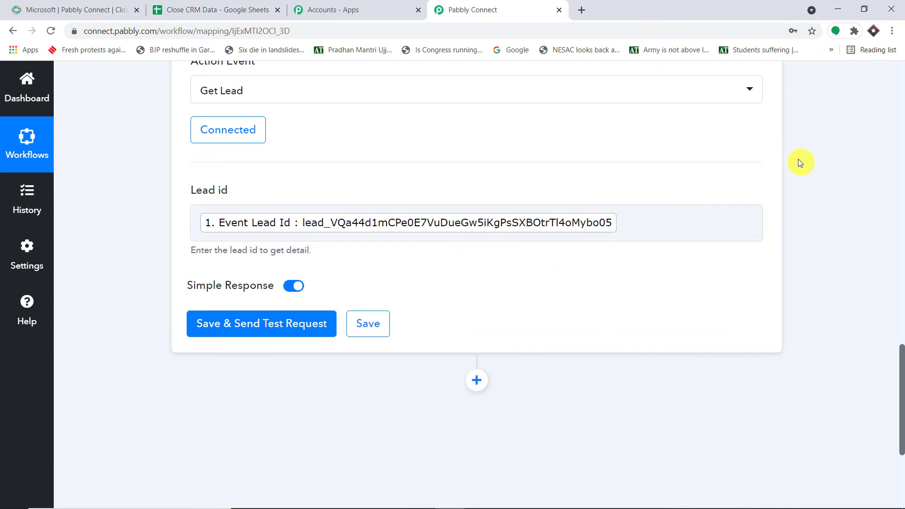
{"action": "scroll", "coordinate": [798, 159], "scroll_direction": "down", "scroll_amount": 3}
Step: Run the Get Lead test request to fetch the Microsoft lead's full details
{"action": "left_click", "coordinate": [242, 209]}
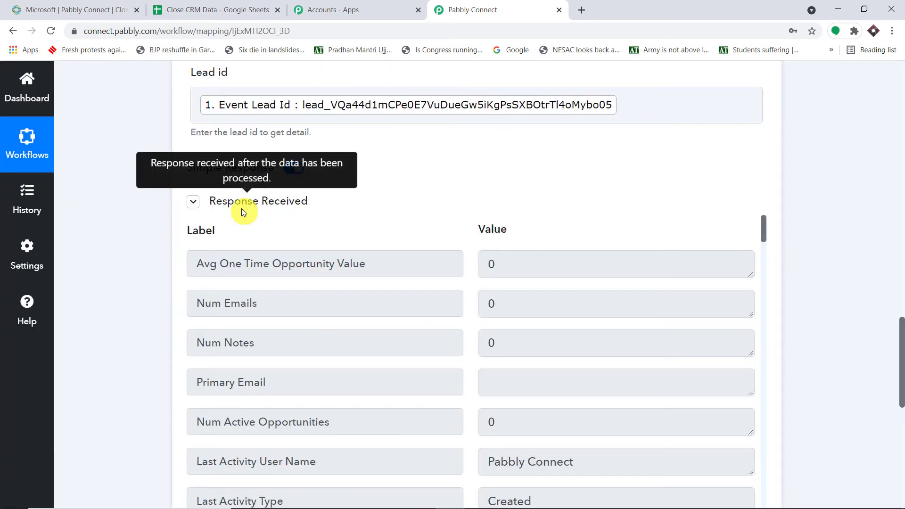
{"action": "scroll", "coordinate": [570, 339], "scroll_direction": "down", "scroll_amount": 1}
{"action": "scroll", "coordinate": [569, 339], "scroll_direction": "down", "scroll_amount": 6}
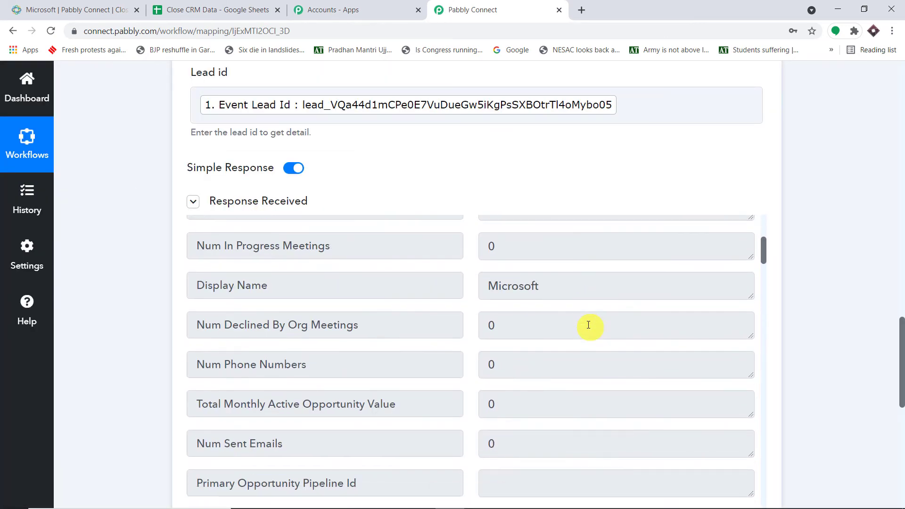
{"action": "left_click_drag", "start_coordinate": [565, 298], "coordinate": [460, 289]}
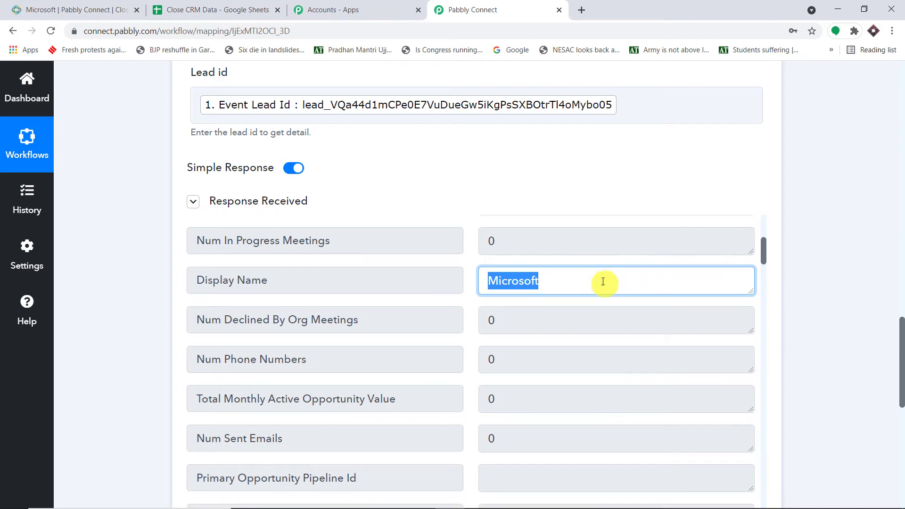
Step: Look over the returned lead data and insert a new action step below Get Lead
{"action": "scroll", "coordinate": [600, 283], "scroll_direction": "down", "scroll_amount": 9}
{"action": "scroll", "coordinate": [598, 289], "scroll_direction": "down", "scroll_amount": 18}
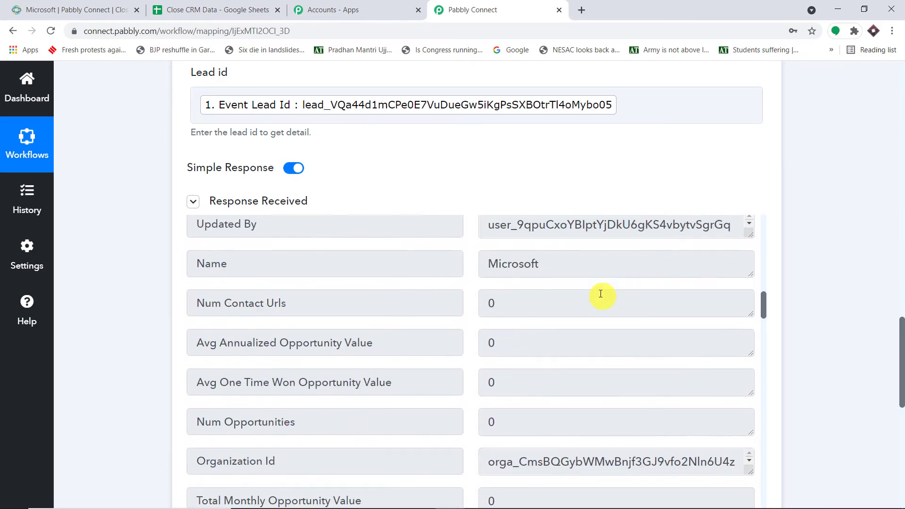
{"action": "scroll", "coordinate": [599, 294], "scroll_direction": "down", "scroll_amount": 4}
{"action": "scroll", "coordinate": [584, 321], "scroll_direction": "up", "scroll_amount": 3}
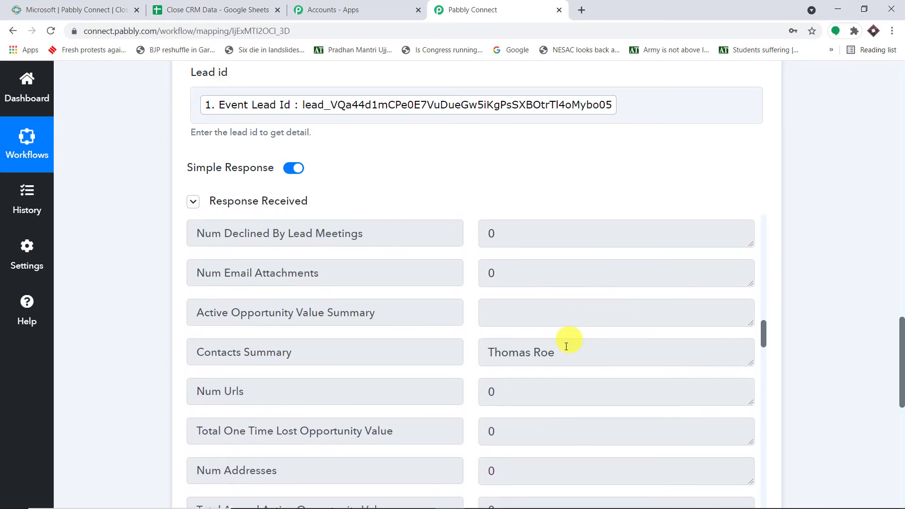
{"action": "left_click_drag", "start_coordinate": [571, 349], "coordinate": [373, 355]}
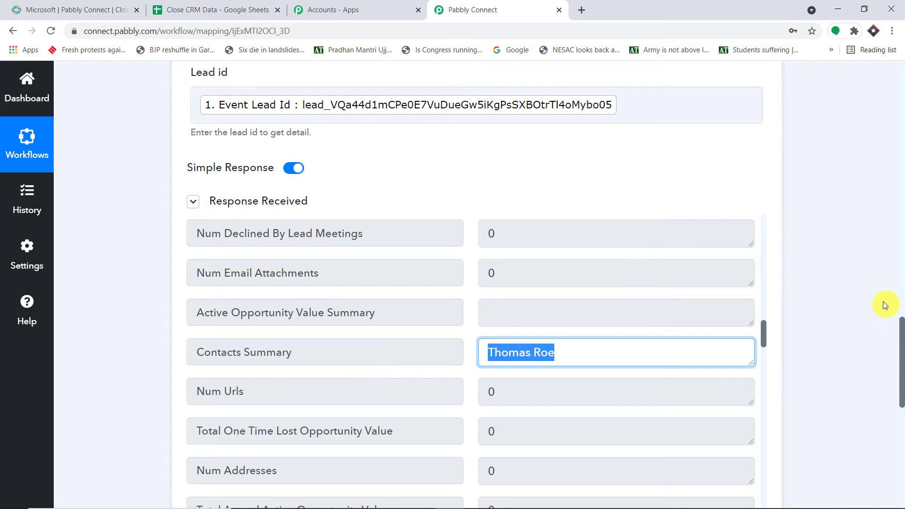
{"action": "left_click_drag", "start_coordinate": [901, 325], "coordinate": [844, 355]}
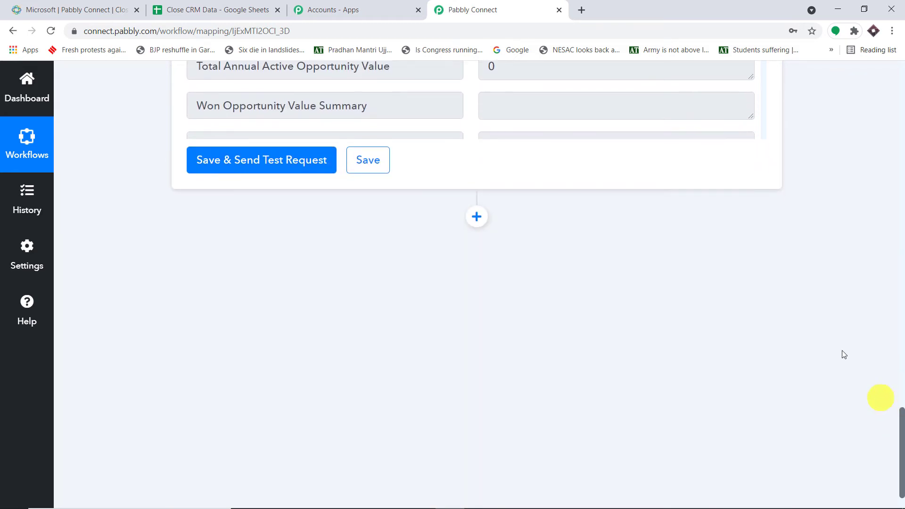
{"action": "left_click", "coordinate": [477, 222]}
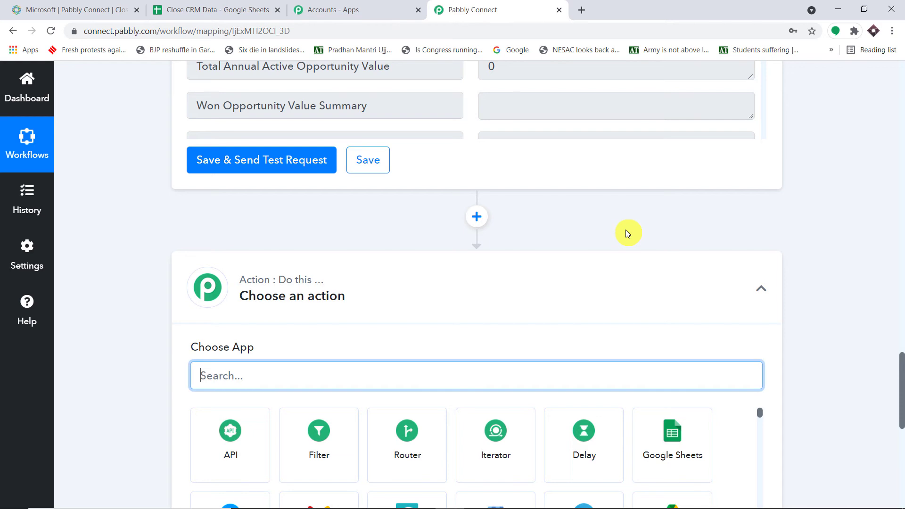
Step: Open the Google Sheets home page in a new browser tab
{"action": "left_click", "coordinate": [581, 10]}
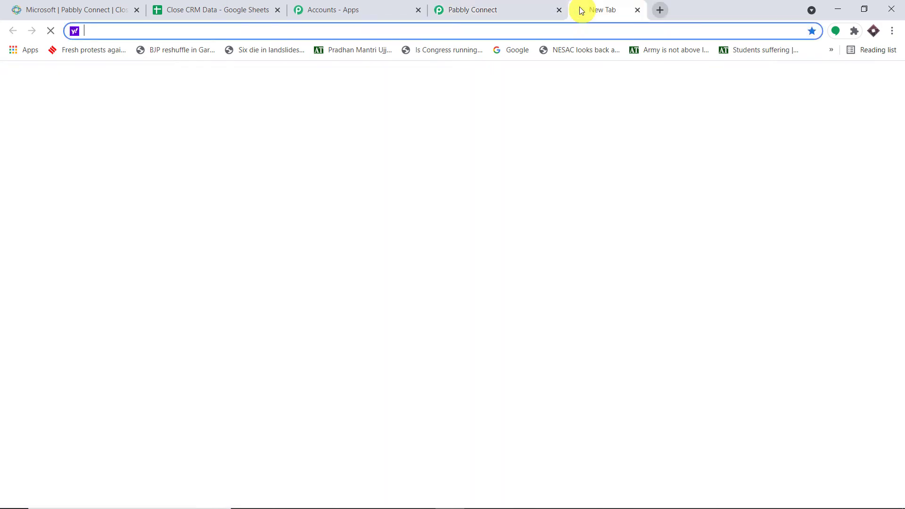
{"action": "type", "text": "google.com/sheets/about/"}
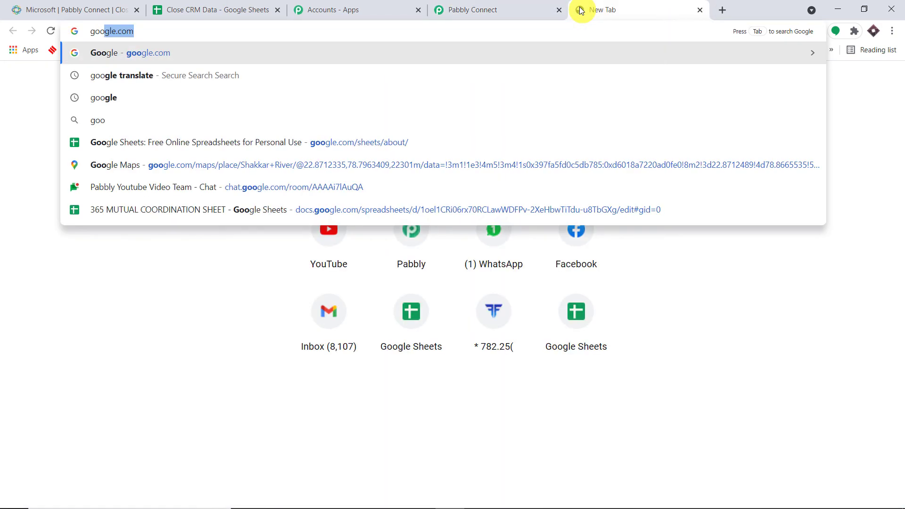
{"action": "left_click", "coordinate": [219, 141]}
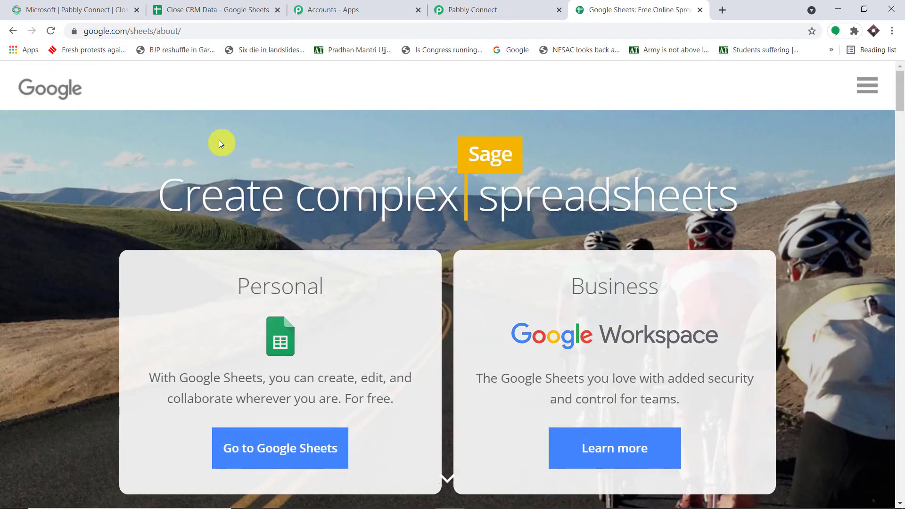
{"action": "left_click", "coordinate": [269, 442]}
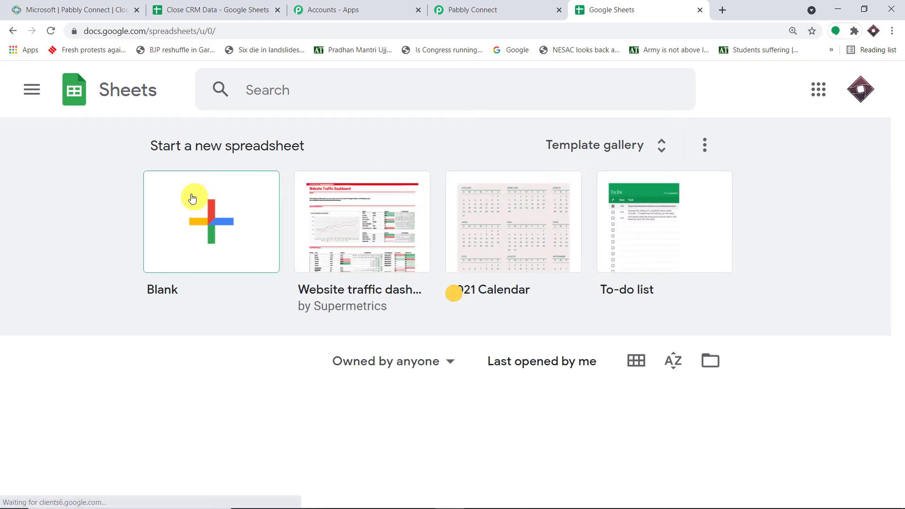
Step: Create a blank spreadsheet and title it 'New Close CRM data'
{"action": "left_click", "coordinate": [191, 195]}
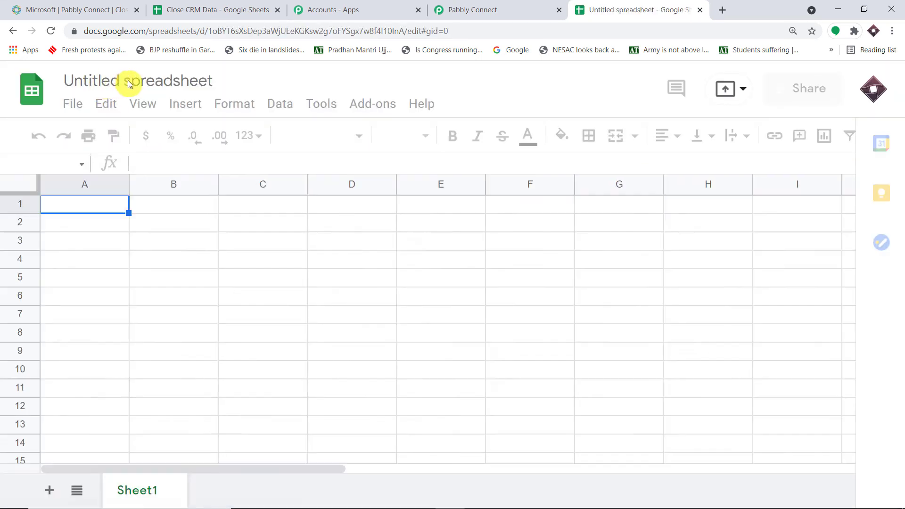
{"action": "double_click", "coordinate": [133, 79]}
{"action": "key", "text": "ctrl+a"}
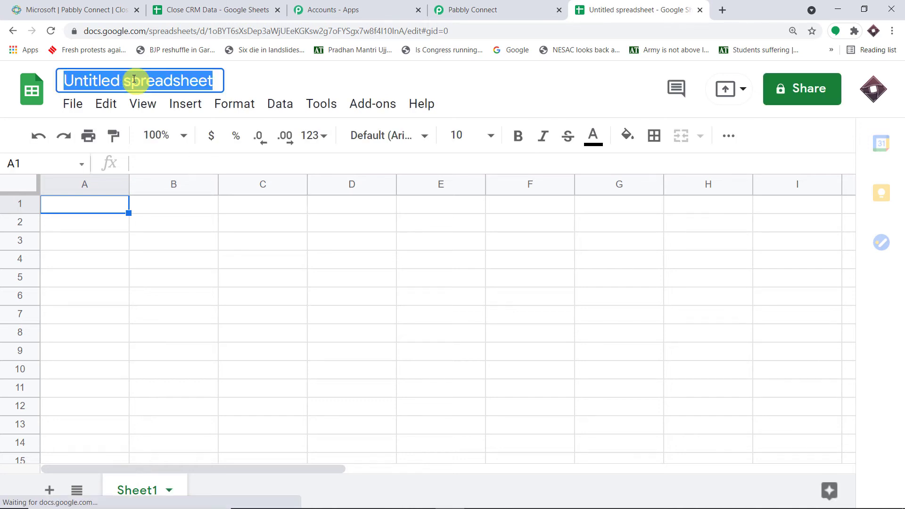
{"action": "key", "text": "BackSpace"}
{"action": "type", "text": "C"}
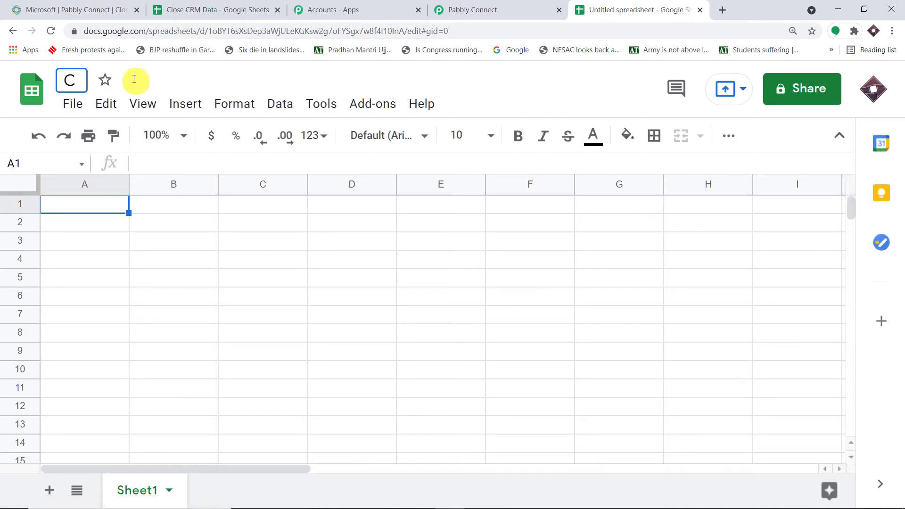
{"action": "type", "text": "lose CRM data"}
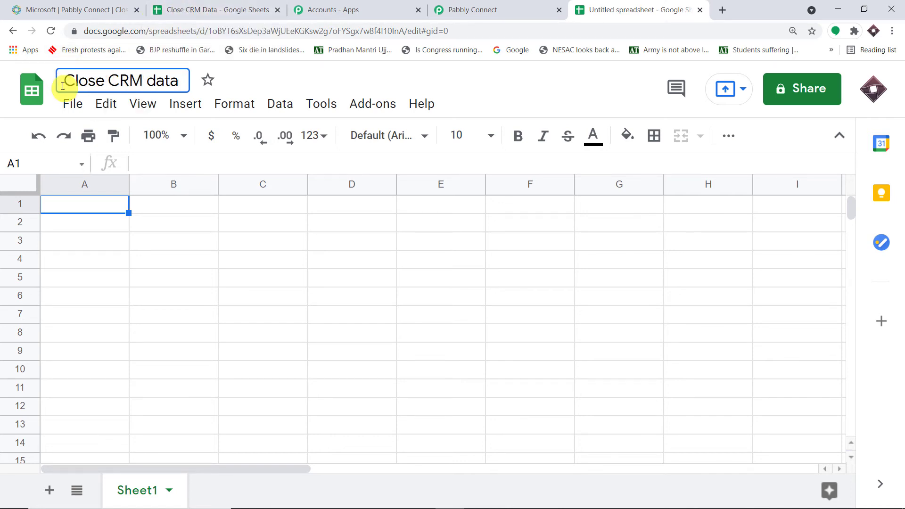
{"action": "type", "text": "New"}
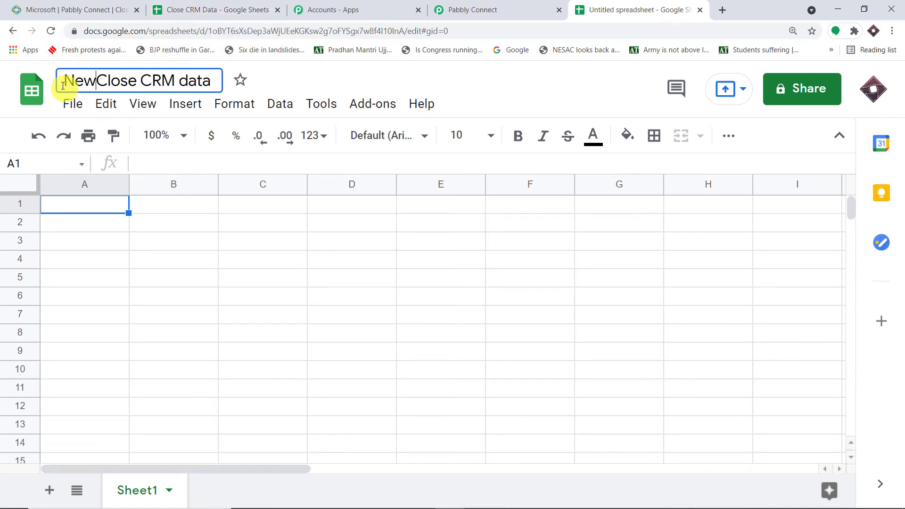
{"action": "left_click", "coordinate": [274, 79]}
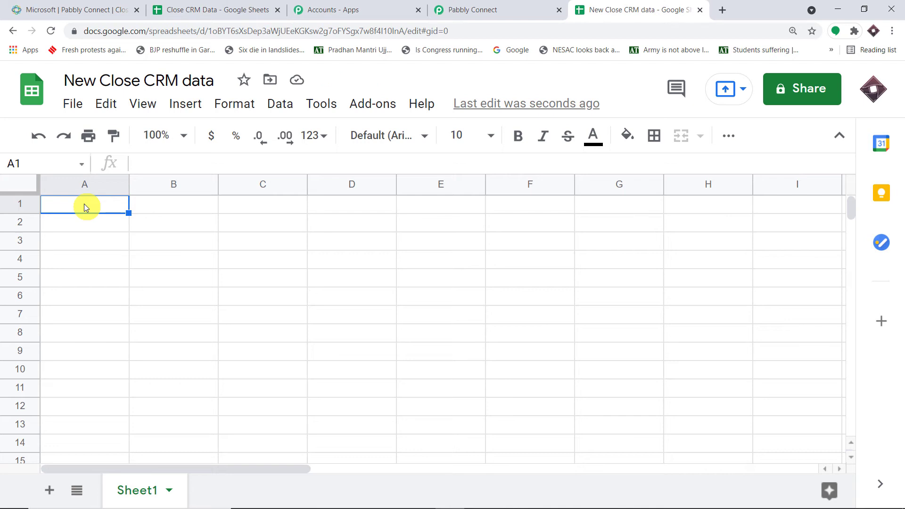
Step: Enter the headers Organisation in A1 and Name in B1
{"action": "type", "text": "Orga"}
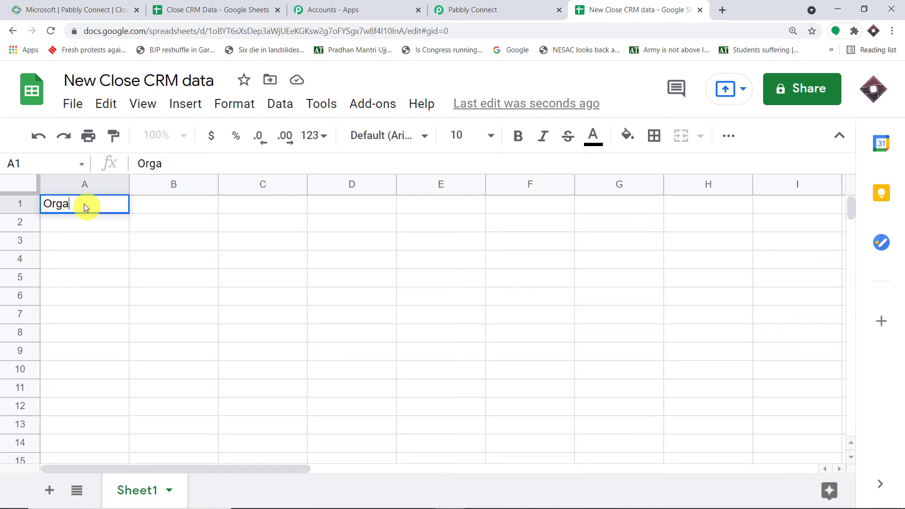
{"action": "type", "text": "nisation"}
{"action": "key", "text": "Tab"}
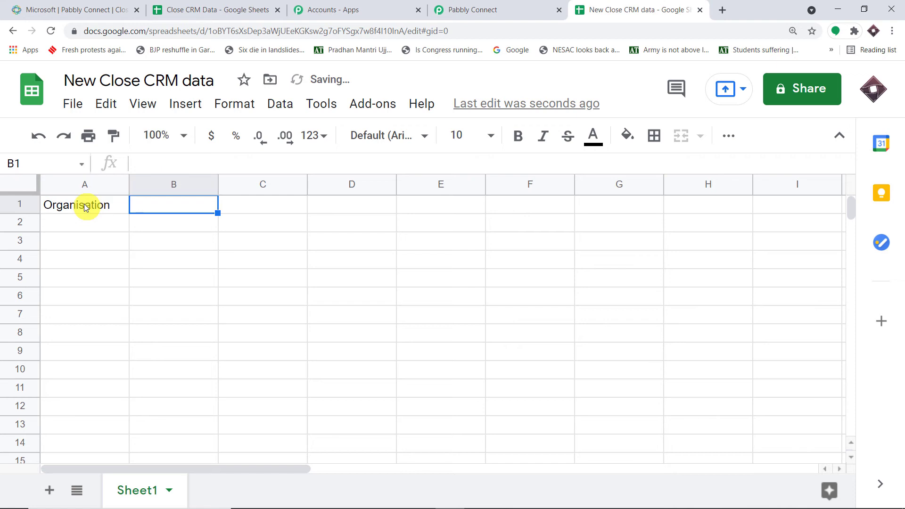
{"action": "type", "text": "Name"}
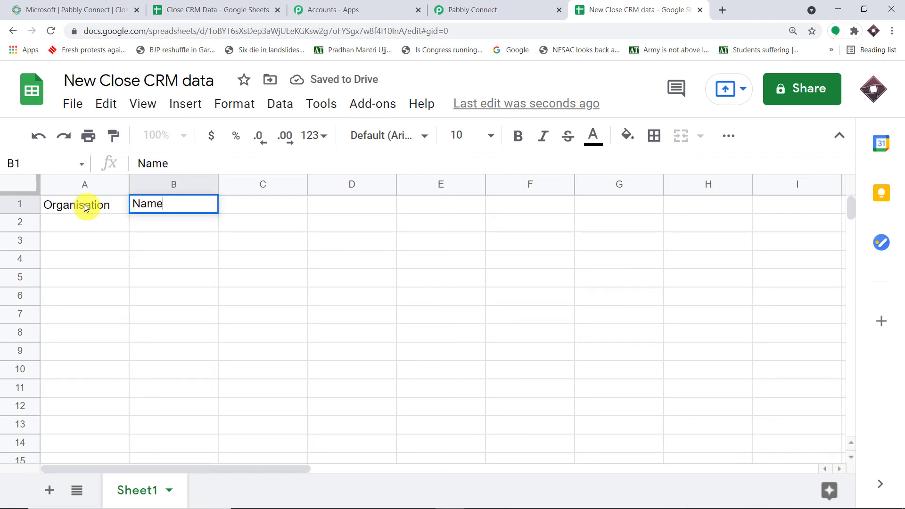
{"action": "left_click", "coordinate": [97, 297]}
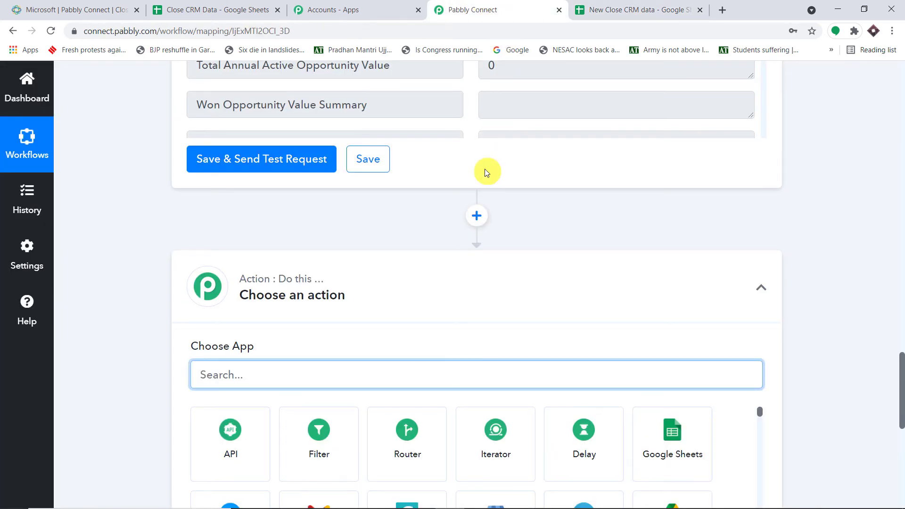
Step: Set the new action to Google Sheets with the Add New Row event
{"action": "scroll", "coordinate": [487, 170], "scroll_direction": "down", "scroll_amount": 4}
{"action": "type", "text": "google"}
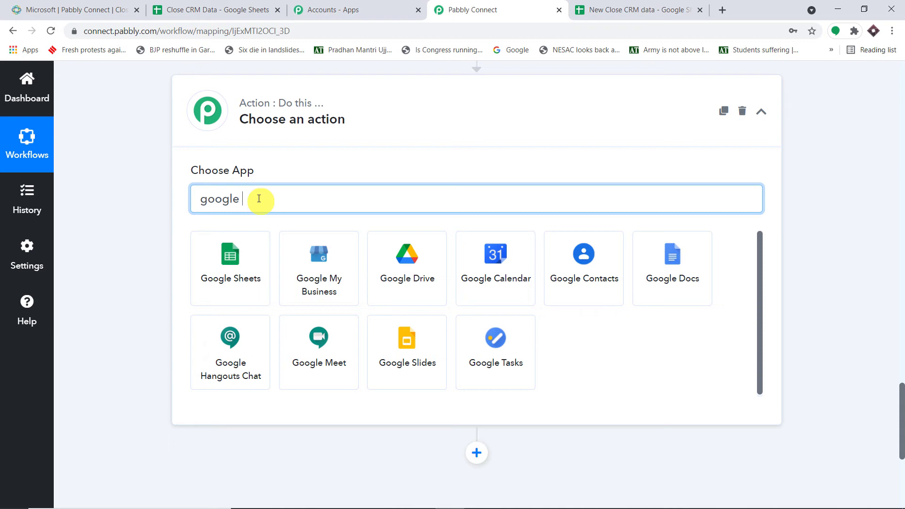
{"action": "left_click", "coordinate": [241, 251]}
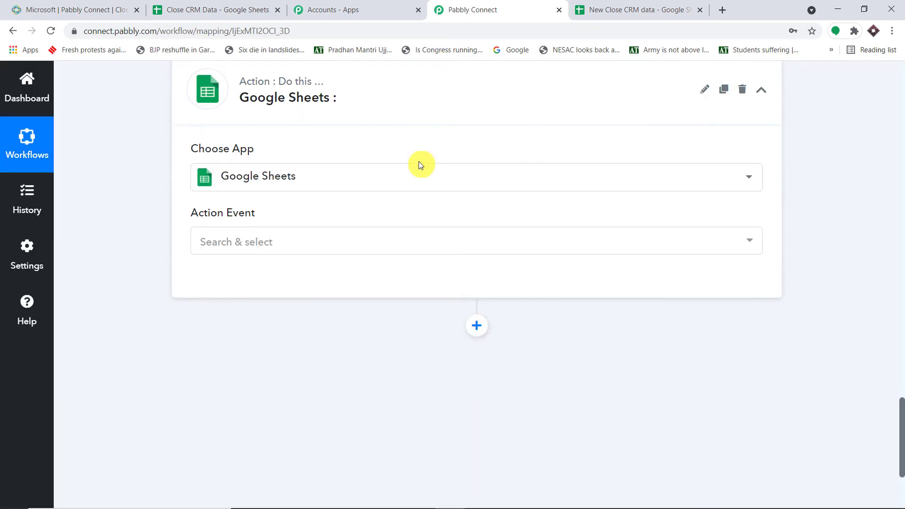
{"action": "scroll", "coordinate": [418, 165], "scroll_direction": "down", "scroll_amount": 1}
{"action": "left_click", "coordinate": [343, 207]}
{"action": "left_click", "coordinate": [311, 267]}
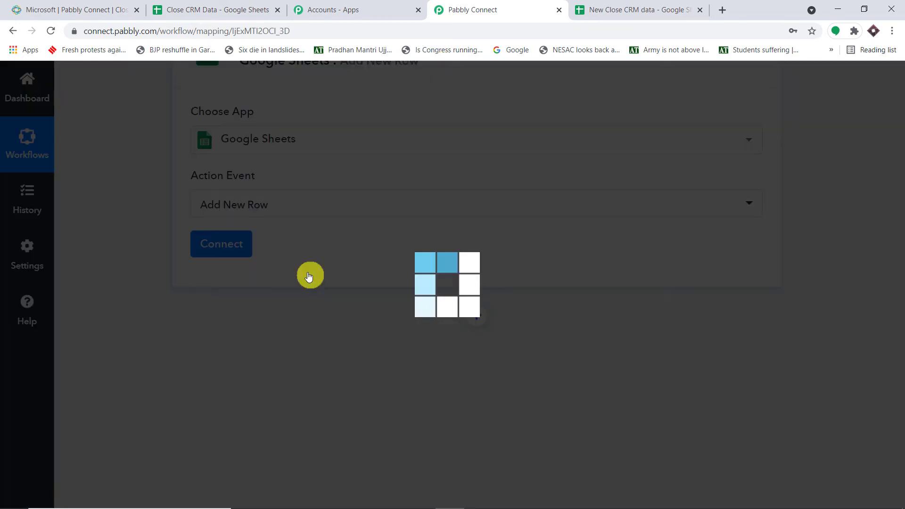
Step: Add a new Google Sheets connection, choose the Google account and grant Pabbly Connect access
{"action": "left_click", "coordinate": [222, 246]}
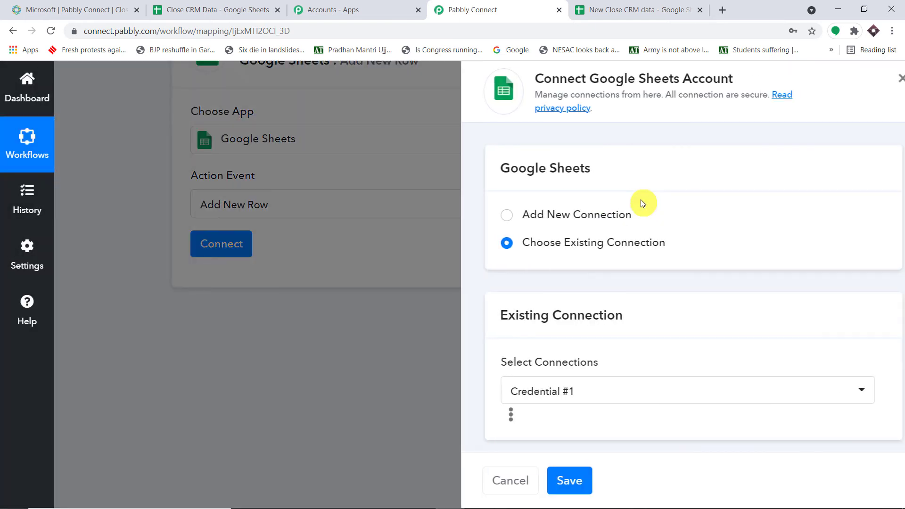
{"action": "left_click", "coordinate": [548, 210]}
{"action": "scroll", "coordinate": [598, 275], "scroll_direction": "down", "scroll_amount": 1}
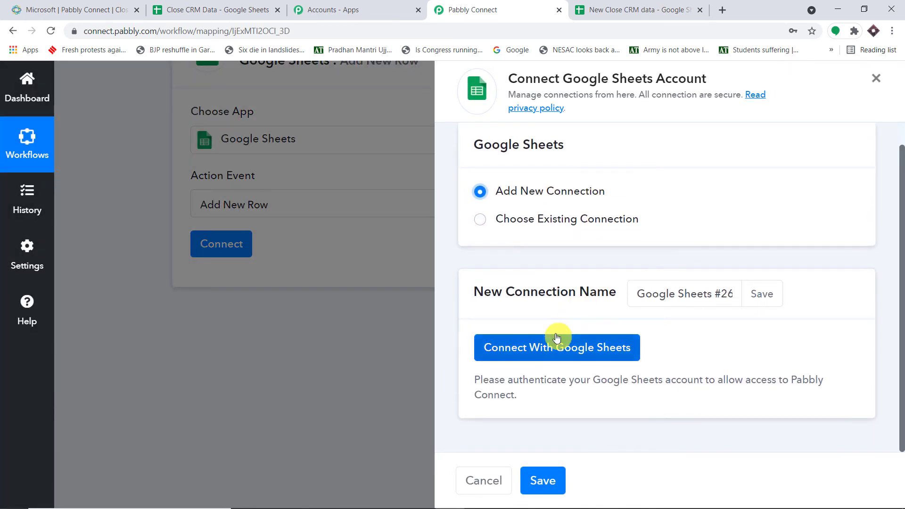
{"action": "left_click", "coordinate": [559, 345]}
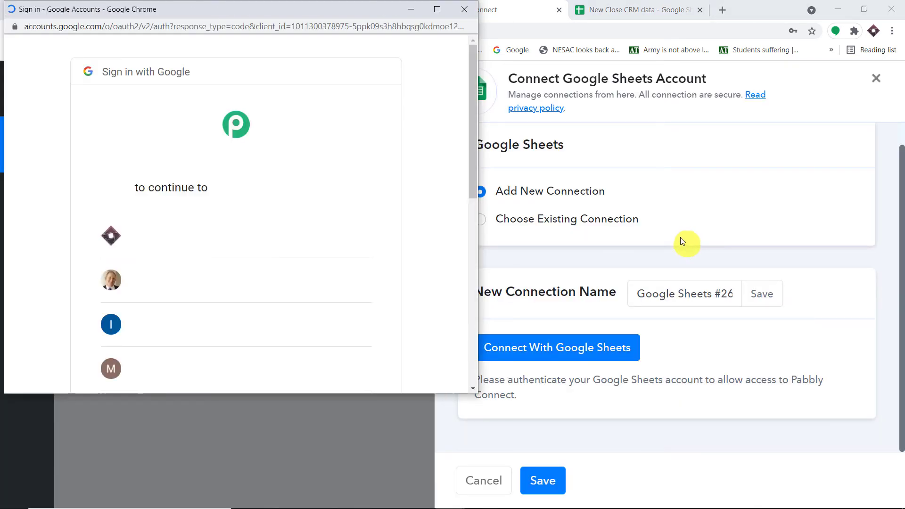
{"action": "scroll", "coordinate": [313, 204], "scroll_direction": "down", "scroll_amount": 3}
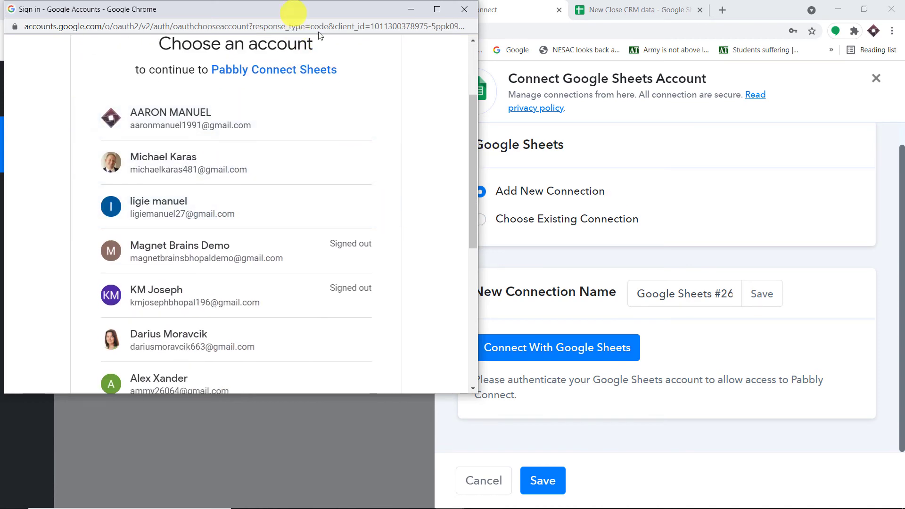
{"action": "left_click_drag", "start_coordinate": [319, 36], "coordinate": [718, 139]}
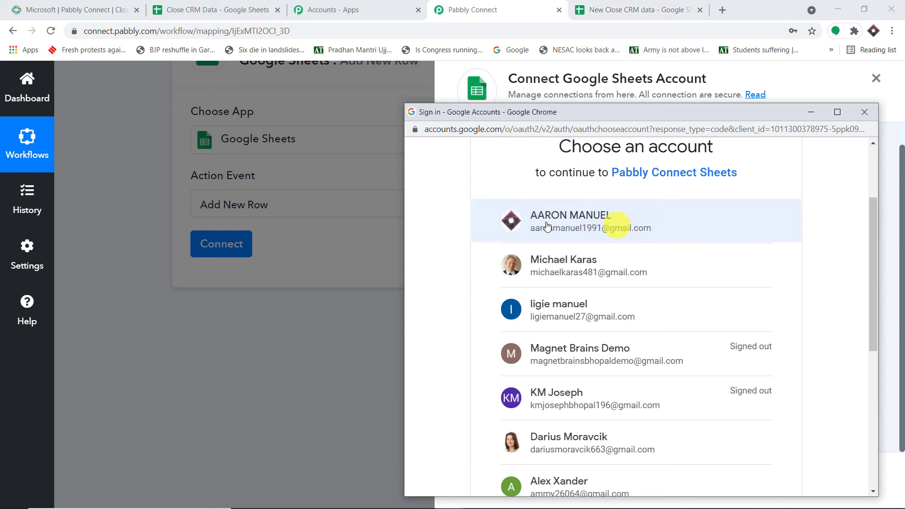
{"action": "left_click", "coordinate": [582, 228]}
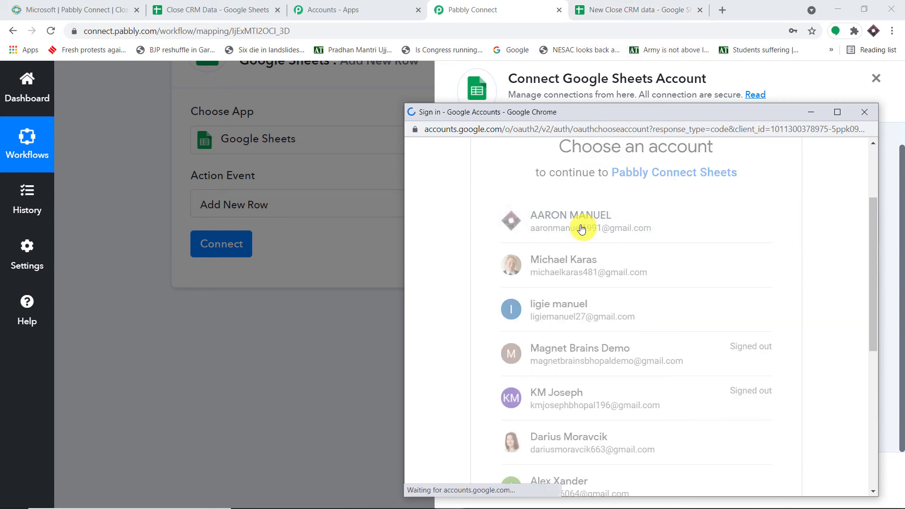
{"action": "scroll", "coordinate": [634, 230], "scroll_direction": "down", "scroll_amount": 2}
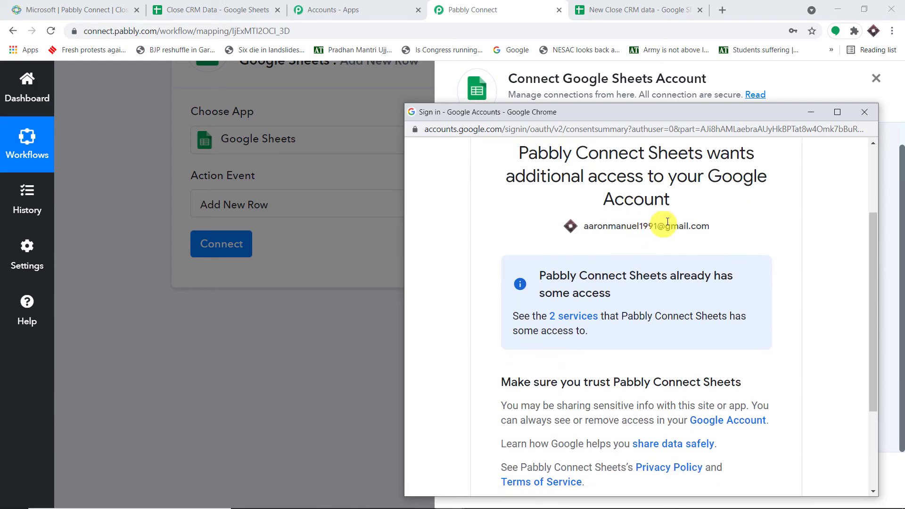
{"action": "left_click_drag", "start_coordinate": [692, 111], "coordinate": [613, 40]}
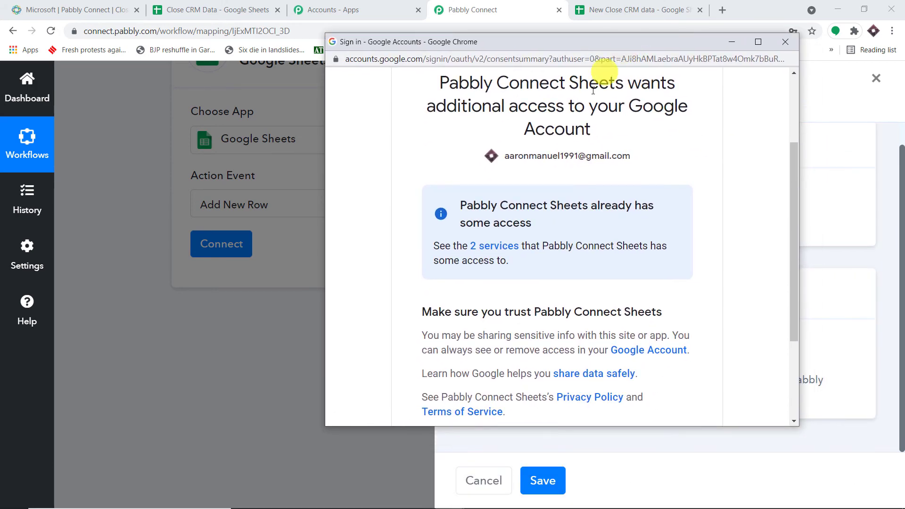
{"action": "scroll", "coordinate": [622, 282], "scroll_direction": "down", "scroll_amount": 4}
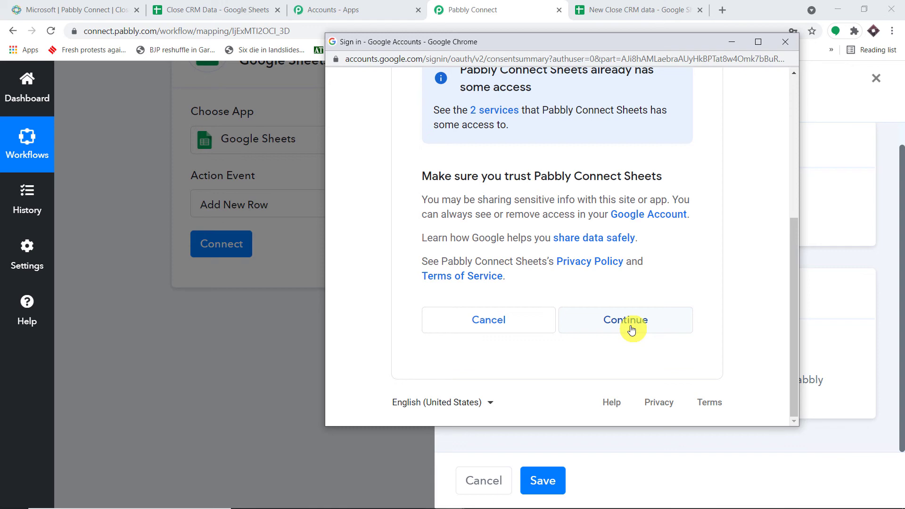
{"action": "left_click", "coordinate": [631, 323]}
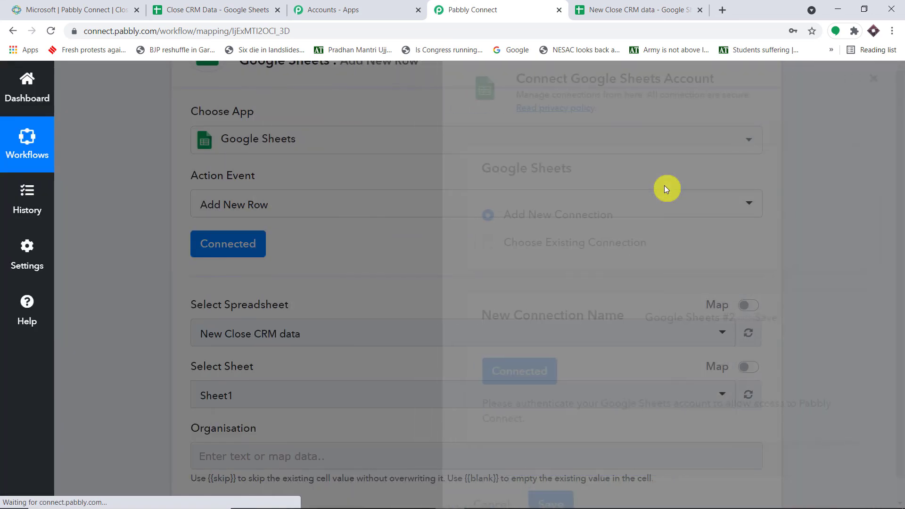
{"action": "scroll", "coordinate": [664, 185], "scroll_direction": "down", "scroll_amount": 3}
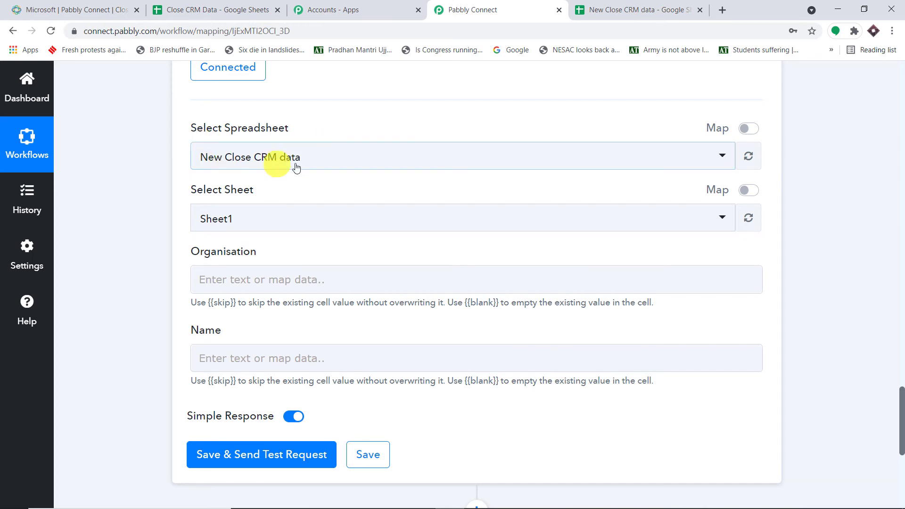
{"action": "left_click", "coordinate": [618, 9]}
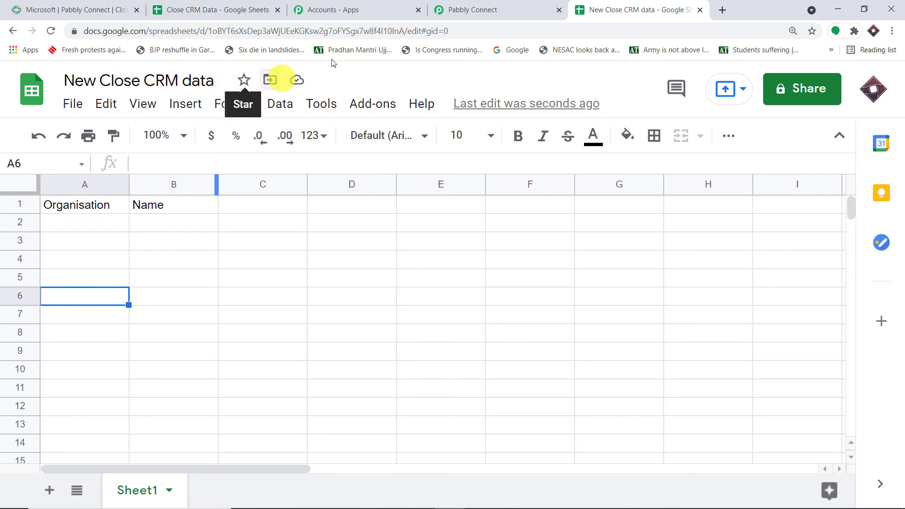
{"action": "left_click", "coordinate": [452, 9]}
{"action": "left_click", "coordinate": [251, 158]}
{"action": "scroll", "coordinate": [375, 238], "scroll_direction": "down", "scroll_amount": 8}
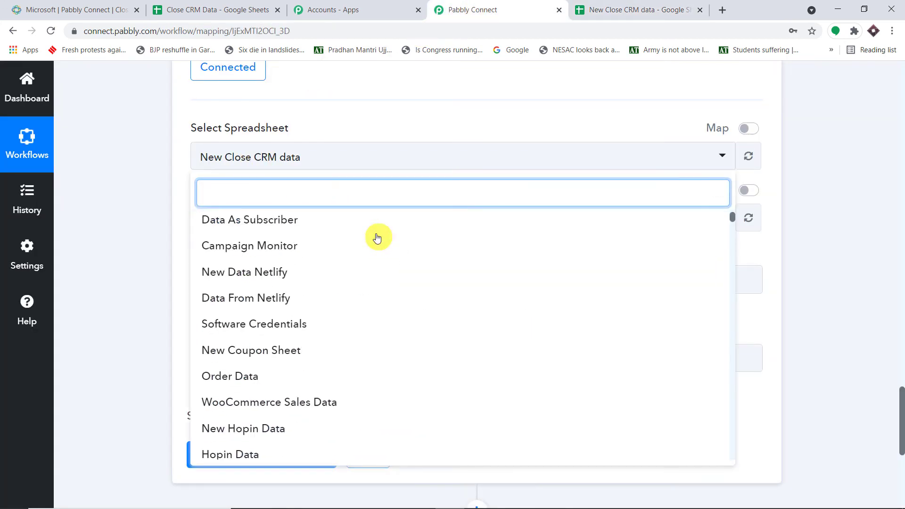
{"action": "scroll", "coordinate": [375, 238], "scroll_direction": "up", "scroll_amount": 8}
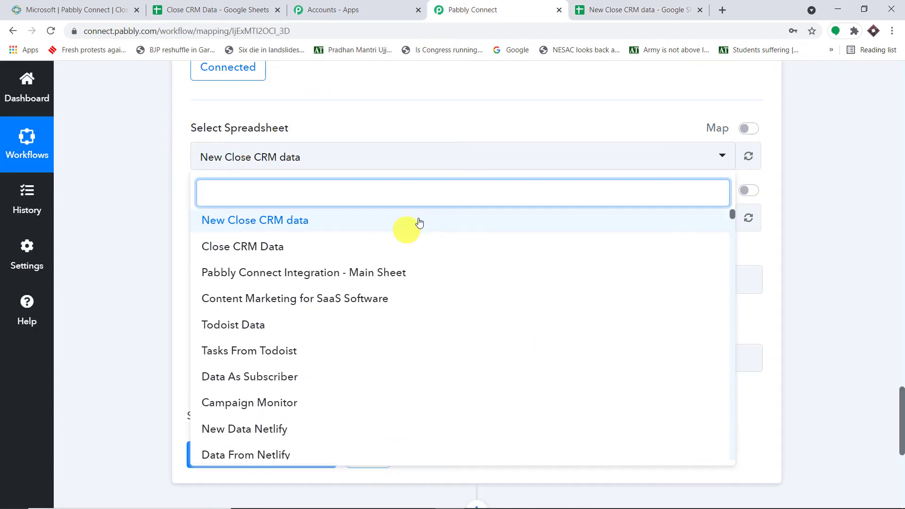
{"action": "left_click", "coordinate": [519, 109]}
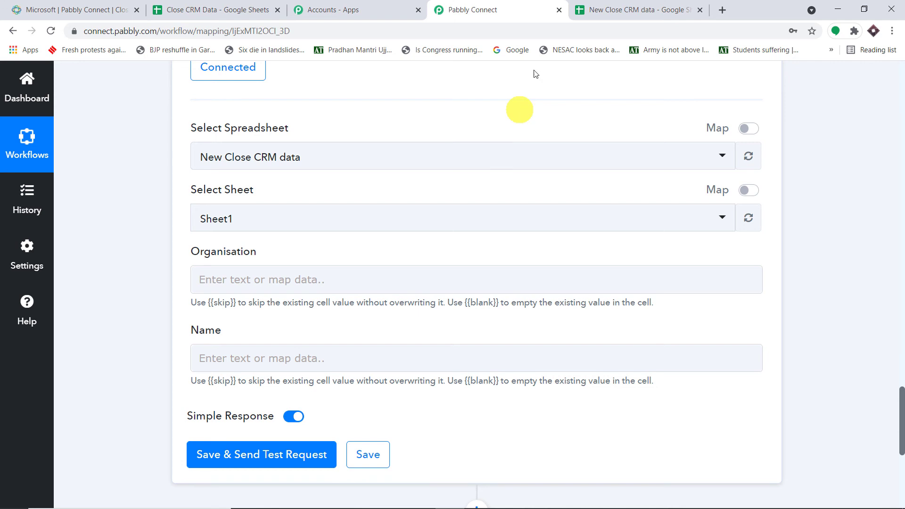
{"action": "left_click", "coordinate": [597, 5]}
{"action": "left_click", "coordinate": [522, 6]}
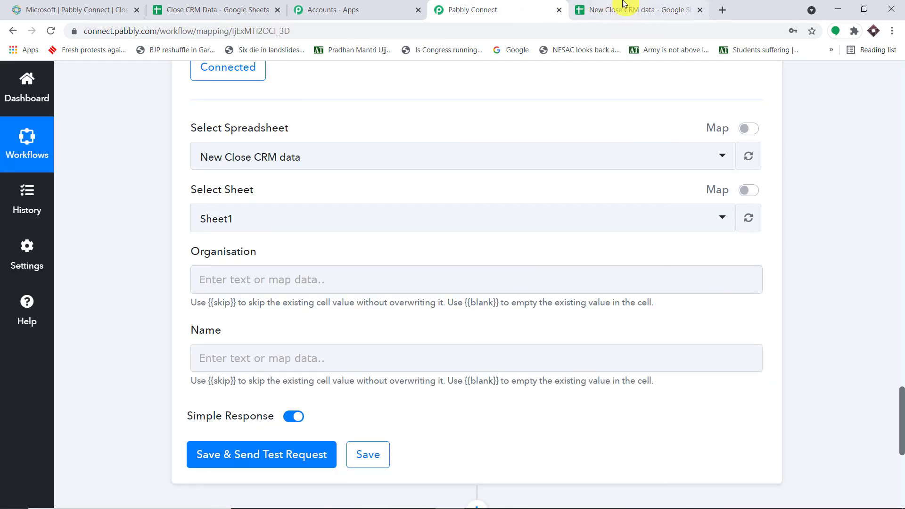
{"action": "left_click", "coordinate": [614, 7]}
{"action": "left_click", "coordinate": [501, 8]}
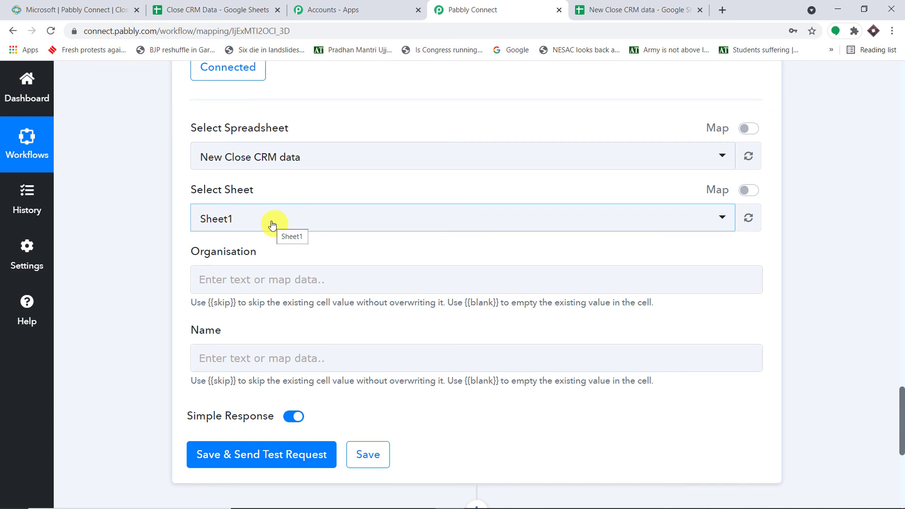
{"action": "scroll", "coordinate": [272, 224], "scroll_direction": "down", "scroll_amount": 1}
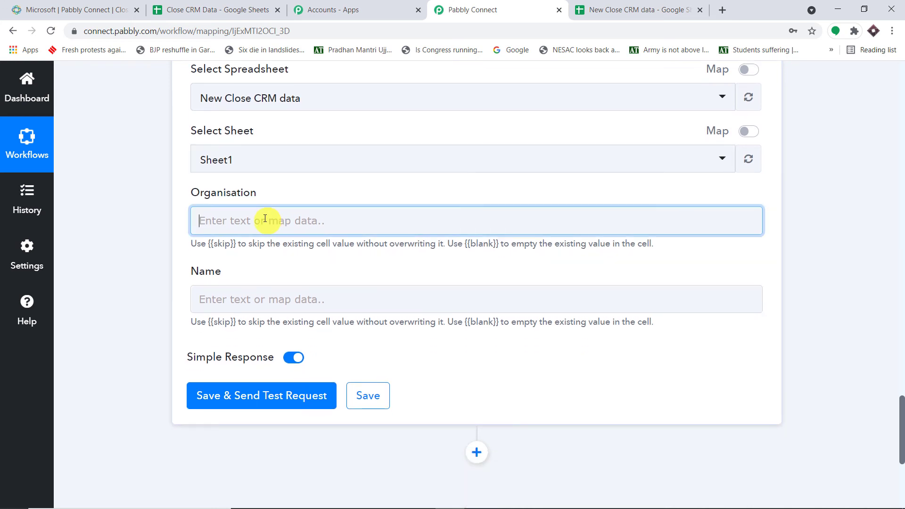
Step: Map 2. Close: Get Lead > Name into the Organisation column
{"action": "left_click", "coordinate": [265, 220]}
{"action": "left_click", "coordinate": [322, 375]}
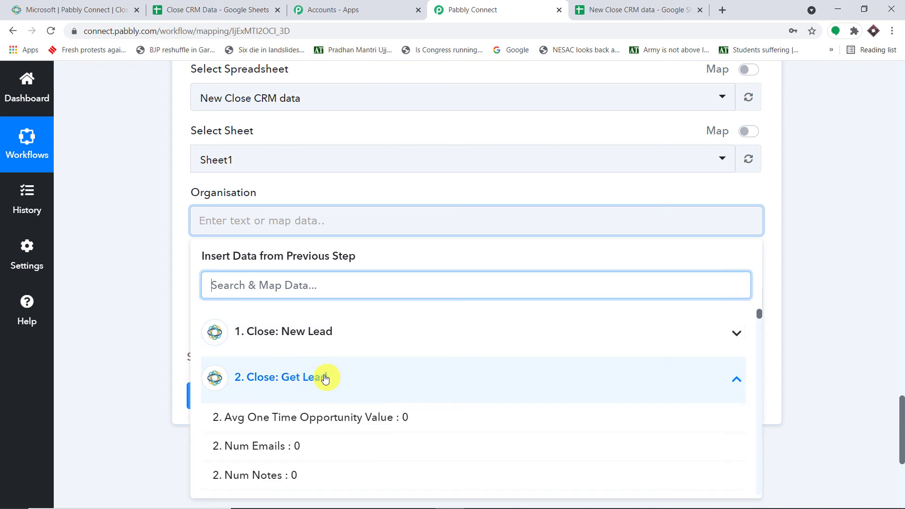
{"action": "scroll", "coordinate": [418, 380], "scroll_direction": "down", "scroll_amount": 2}
{"action": "scroll", "coordinate": [418, 380], "scroll_direction": "down", "scroll_amount": 8}
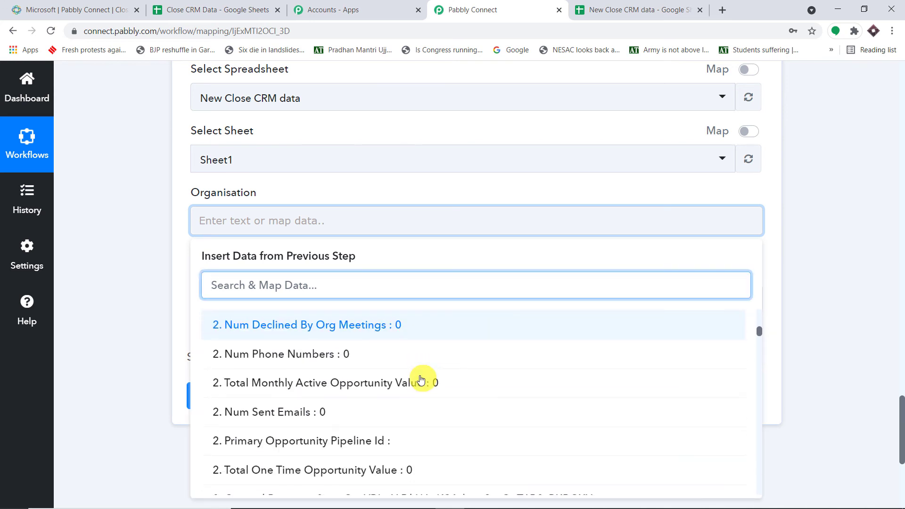
{"action": "scroll", "coordinate": [421, 380], "scroll_direction": "down", "scroll_amount": 7}
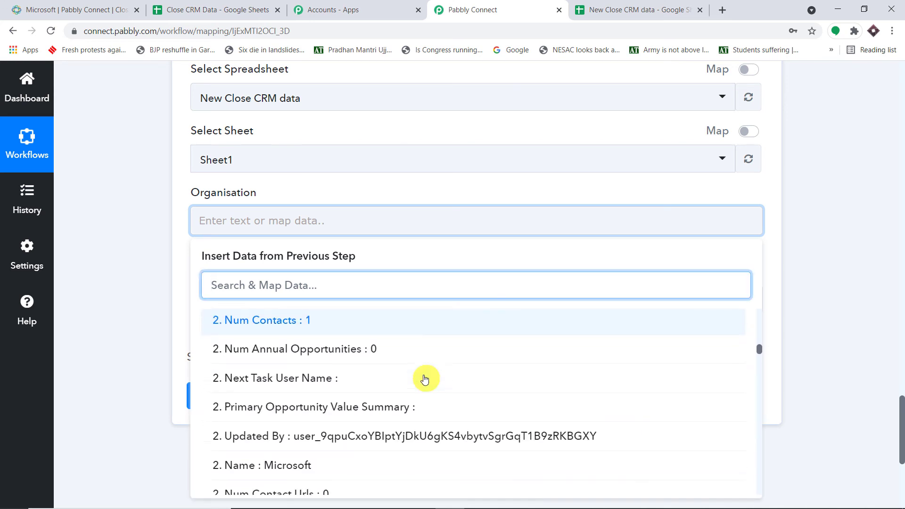
{"action": "scroll", "coordinate": [425, 380], "scroll_direction": "down", "scroll_amount": 1}
{"action": "left_click", "coordinate": [395, 358]}
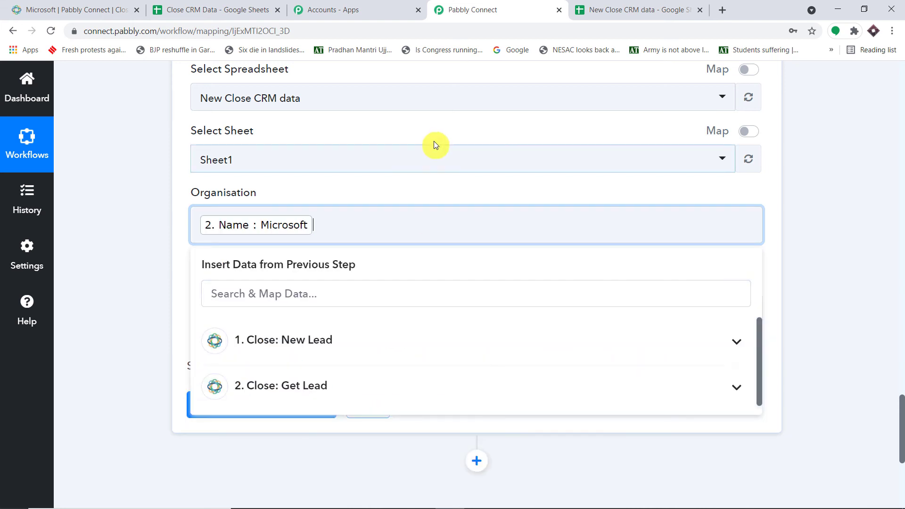
{"action": "left_click", "coordinate": [444, 126]}
{"action": "scroll", "coordinate": [438, 132], "scroll_direction": "down", "scroll_amount": 3}
Step: Map 2. Close: Get Lead > Contacts Summary into the Name column
{"action": "left_click", "coordinate": [339, 190]}
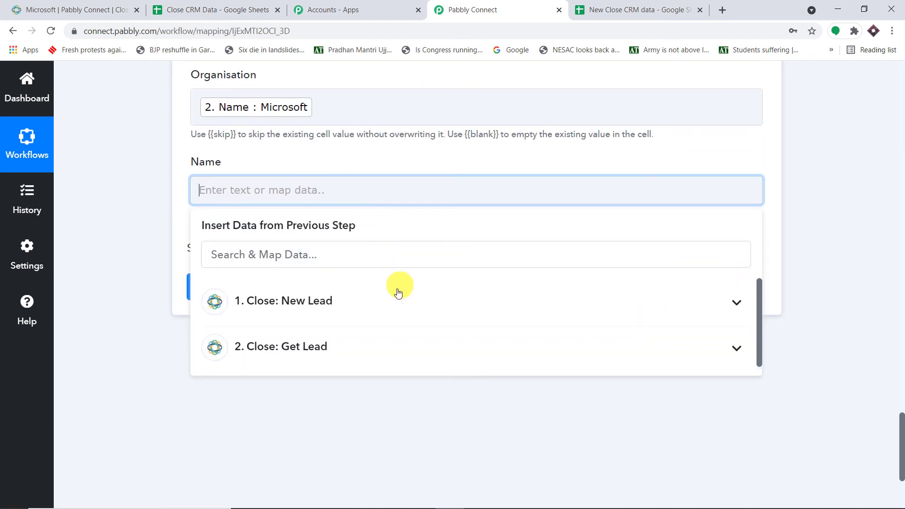
{"action": "left_click", "coordinate": [354, 352]}
{"action": "scroll", "coordinate": [444, 330], "scroll_direction": "down", "scroll_amount": 8}
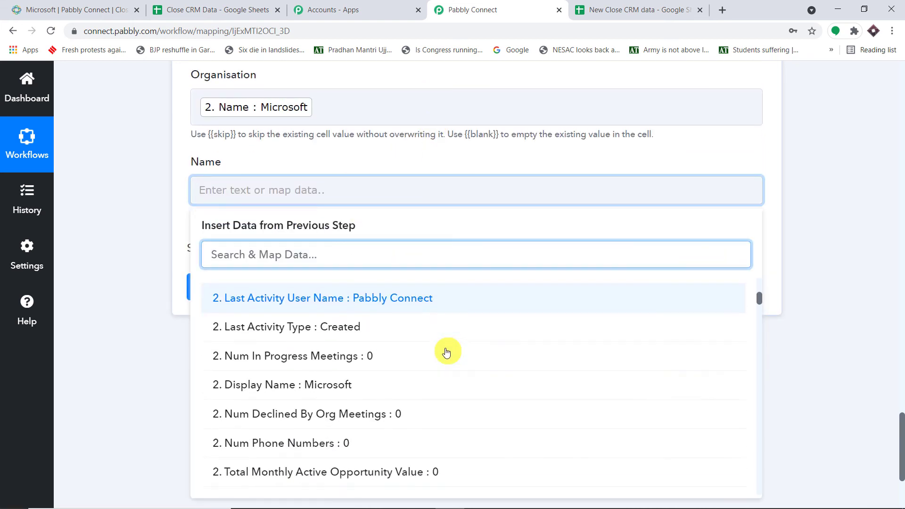
{"action": "scroll", "coordinate": [447, 352], "scroll_direction": "down", "scroll_amount": 9}
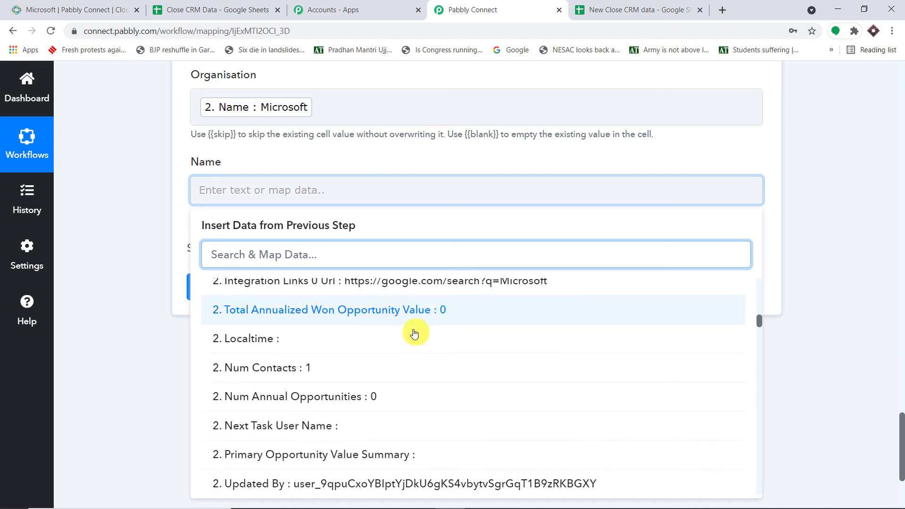
{"action": "scroll", "coordinate": [415, 337], "scroll_direction": "down", "scroll_amount": 9}
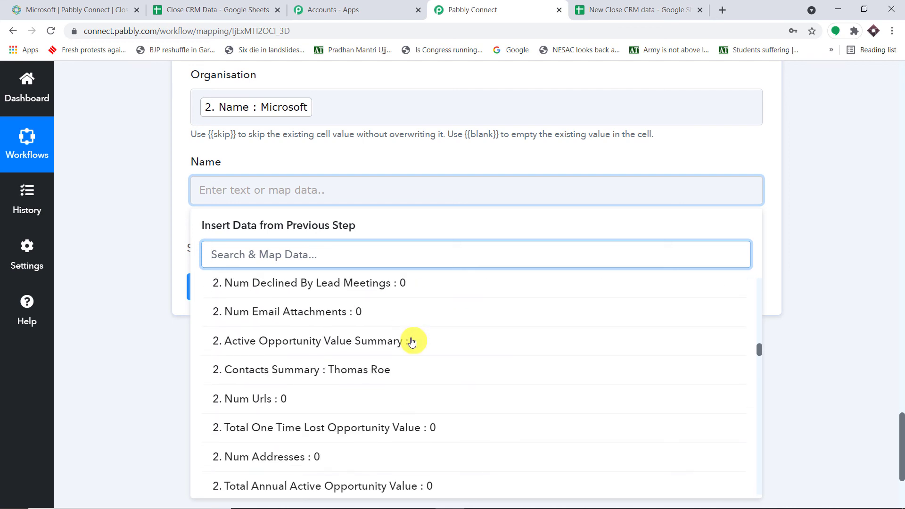
{"action": "left_click", "coordinate": [414, 321]}
{"action": "left_click", "coordinate": [531, 152]}
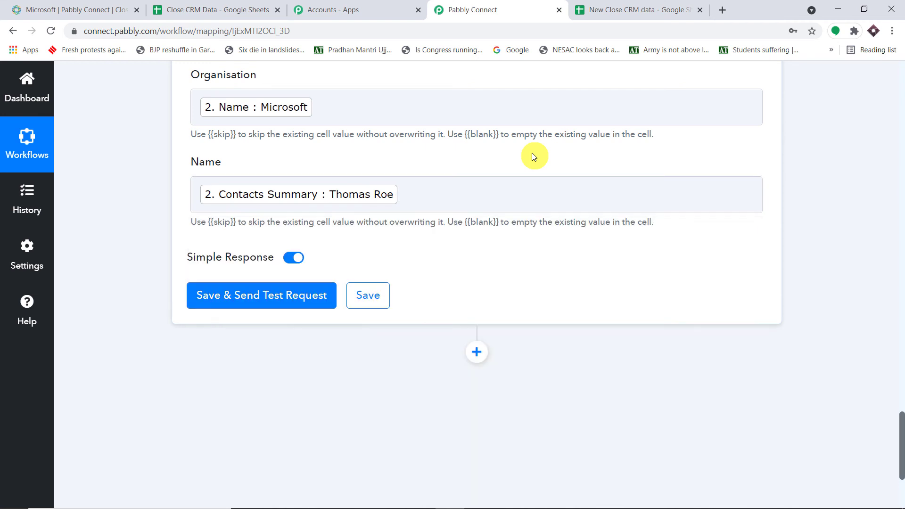
{"action": "scroll", "coordinate": [531, 153], "scroll_direction": "up", "scroll_amount": 1}
{"action": "left_click", "coordinate": [422, 108]}
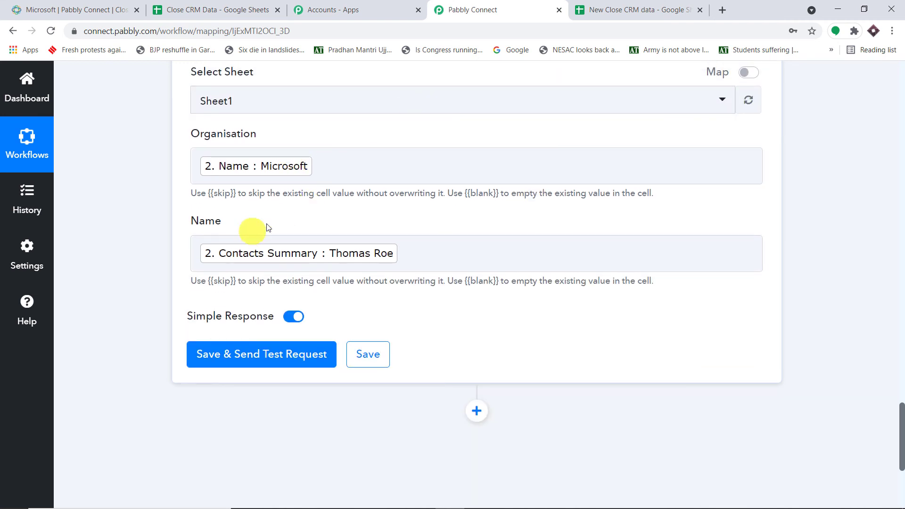
Step: Save and send a test row, confirming Microsoft and its contact appear in row 2
{"action": "left_click", "coordinate": [263, 364]}
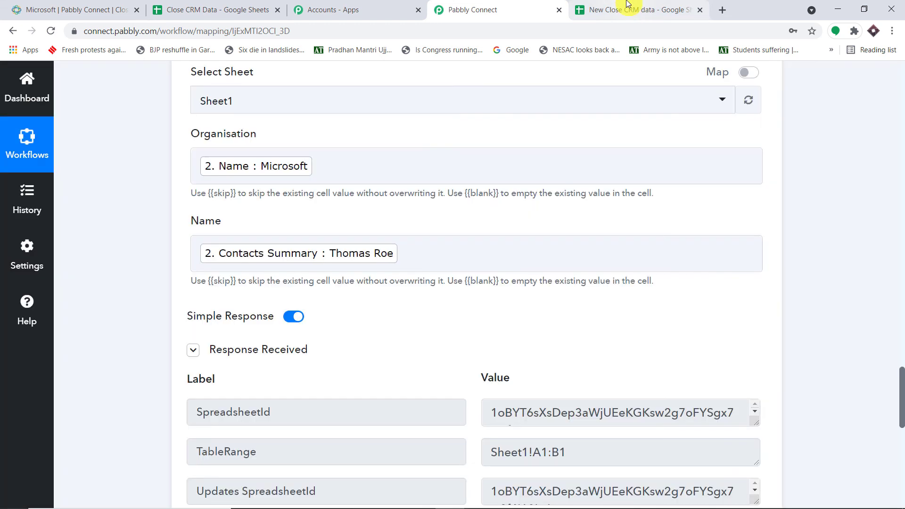
{"action": "left_click", "coordinate": [627, 3]}
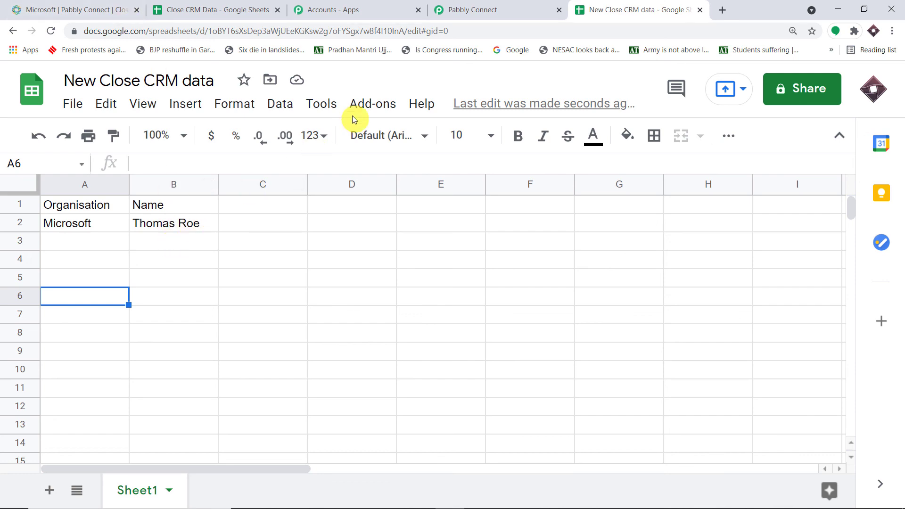
{"action": "left_click", "coordinate": [521, 9]}
{"action": "scroll", "coordinate": [875, 253], "scroll_direction": "up", "scroll_amount": 20}
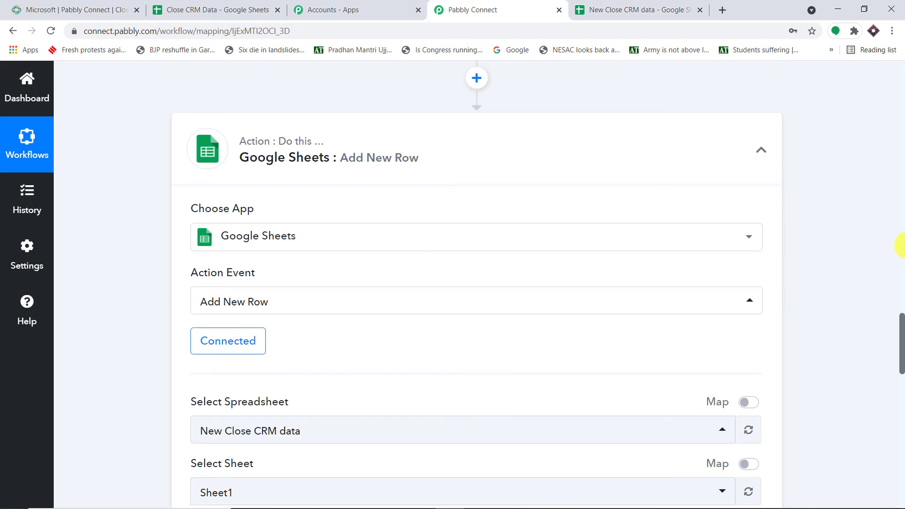
Step: Collapse the Close: New Lead, Close: Get Lead and Google Sheets: Add New Row steps
{"action": "scroll", "coordinate": [787, 239], "scroll_direction": "up", "scroll_amount": 10}
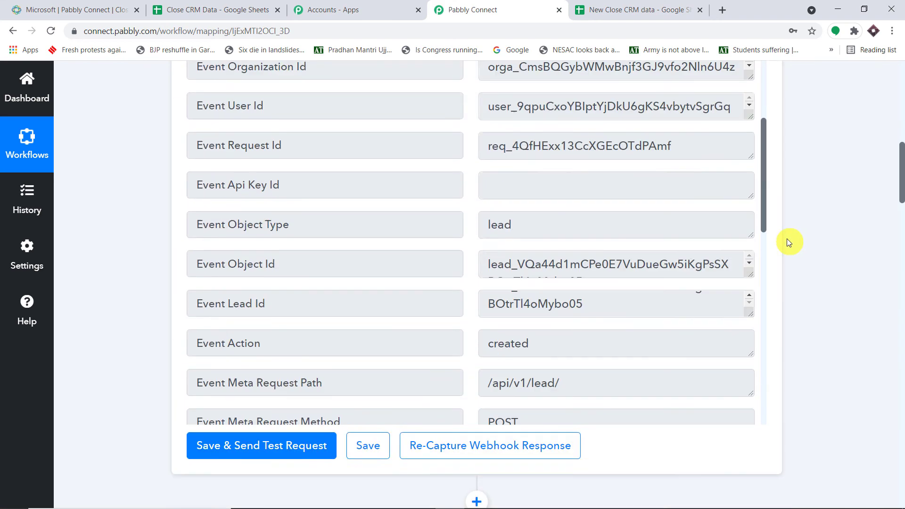
{"action": "left_click", "coordinate": [528, 246]}
{"action": "scroll", "coordinate": [526, 240], "scroll_direction": "down", "scroll_amount": 5}
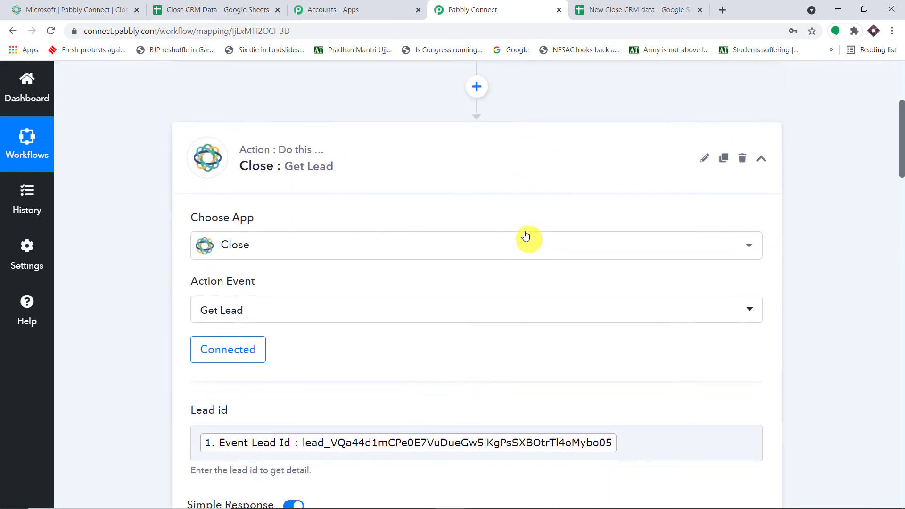
{"action": "left_click", "coordinate": [529, 165]}
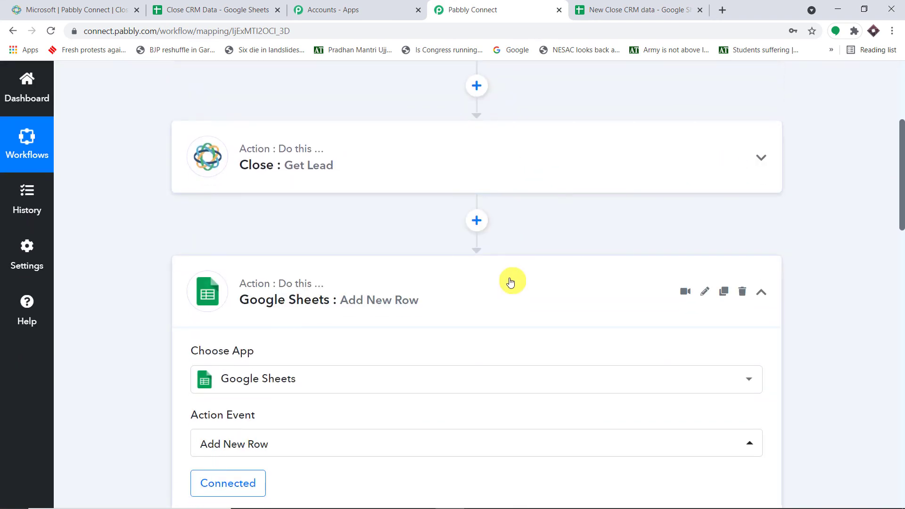
{"action": "left_click", "coordinate": [511, 282]}
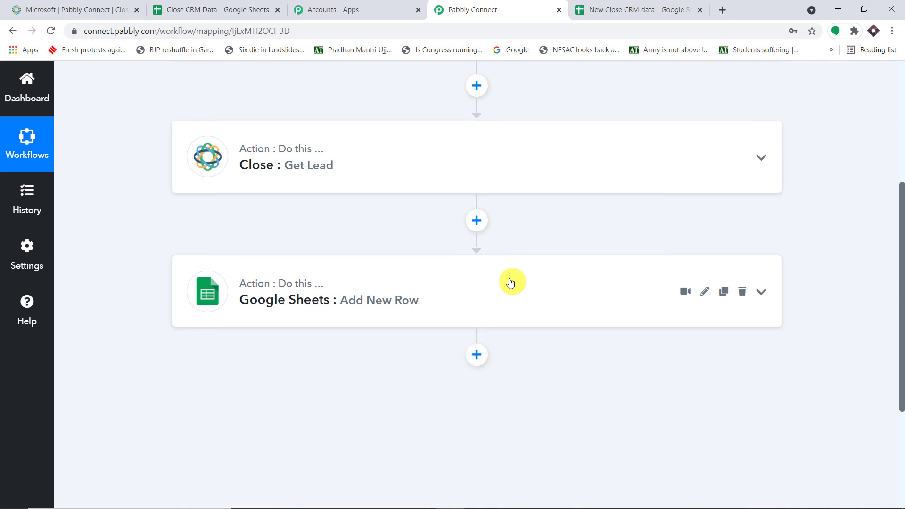
{"action": "scroll", "coordinate": [510, 282], "scroll_direction": "up", "scroll_amount": 4}
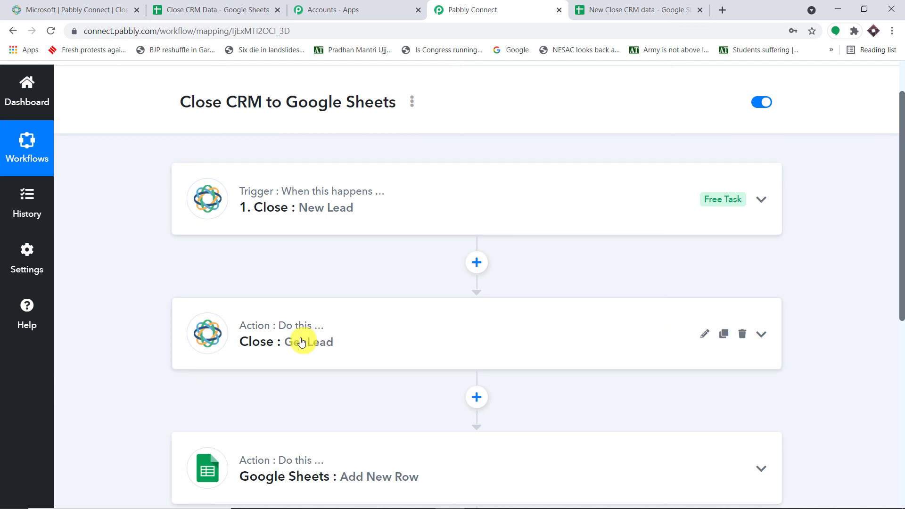
{"action": "scroll", "coordinate": [614, 315], "scroll_direction": "down", "scroll_amount": 3}
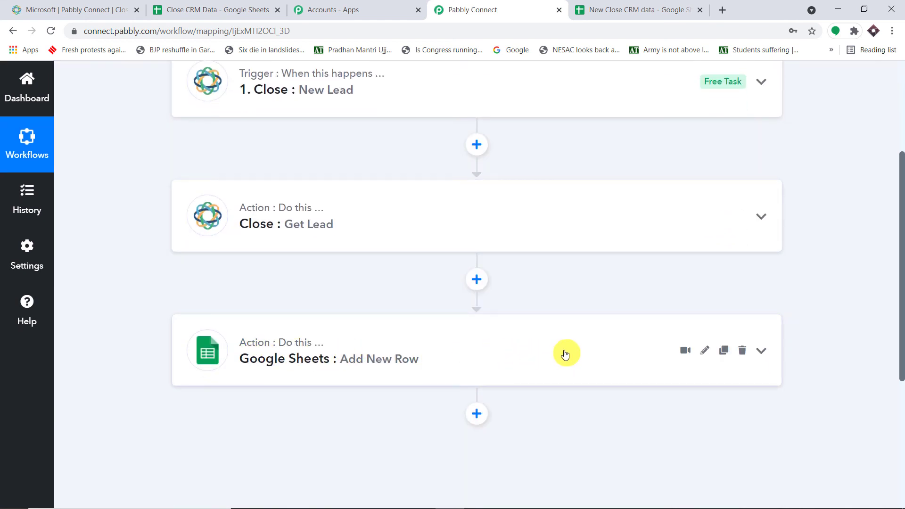
{"action": "scroll", "coordinate": [565, 355], "scroll_direction": "up", "scroll_amount": 1}
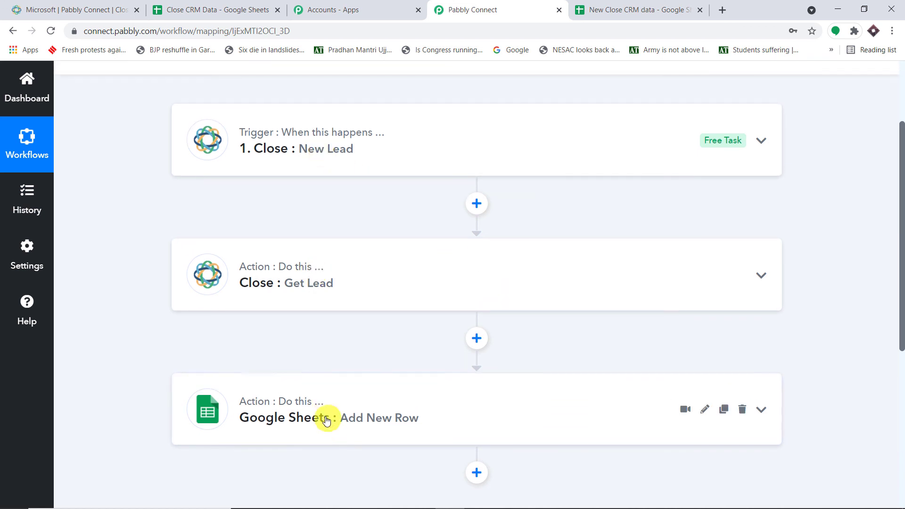